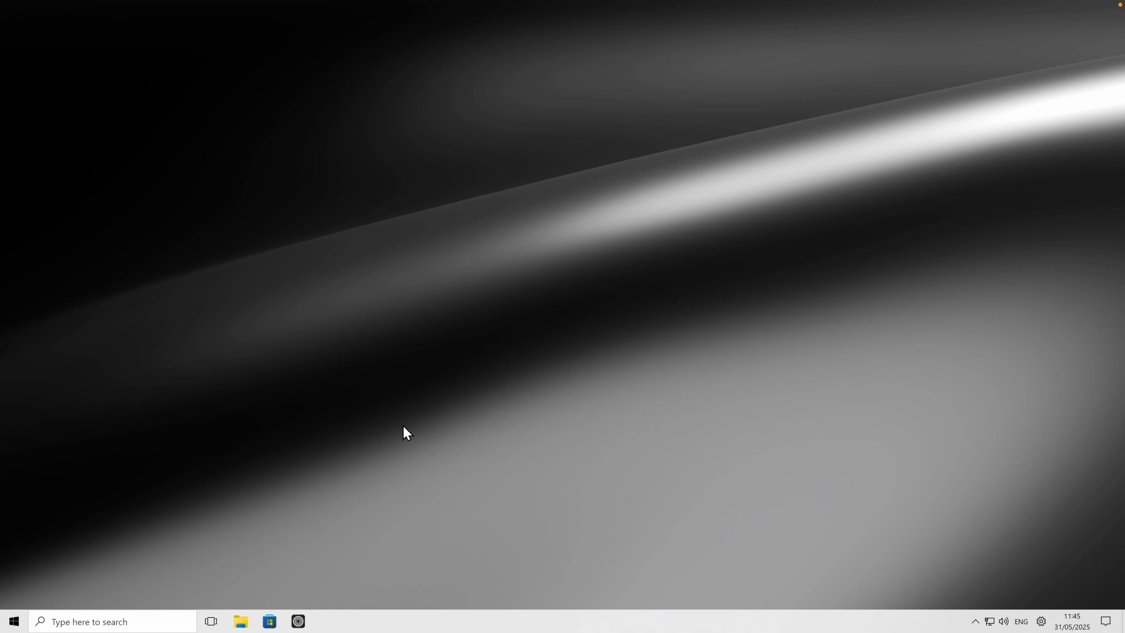
- Open the About Windows dialog to check the installed Windows version, and close it
{"action": "left_click", "coordinate": [28, 616]}
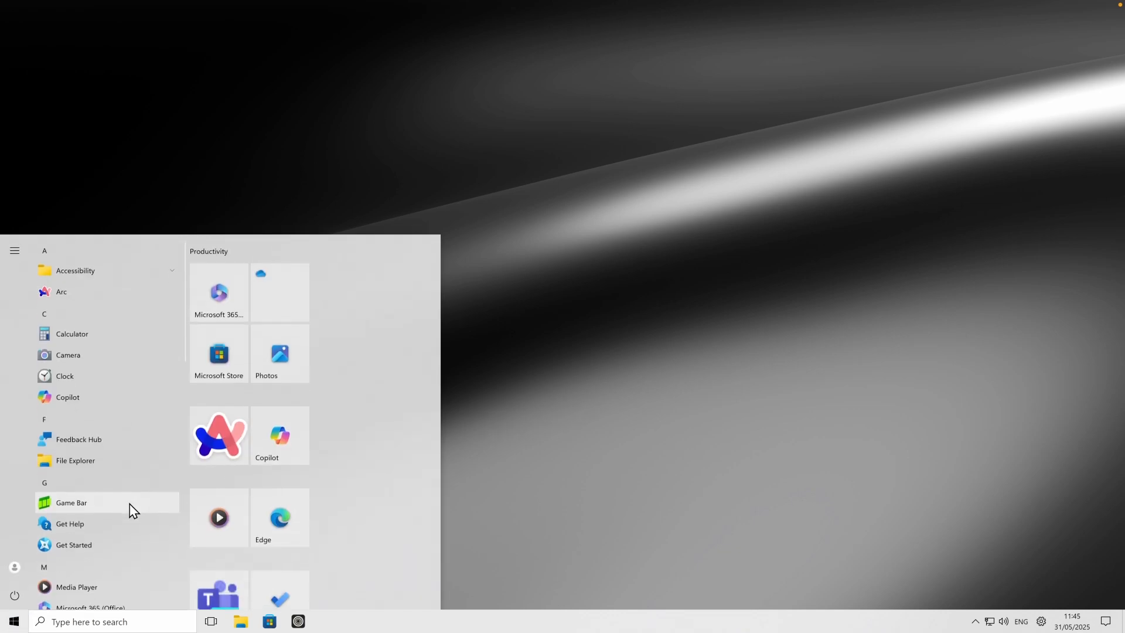
{"action": "type", "text": "vin"}
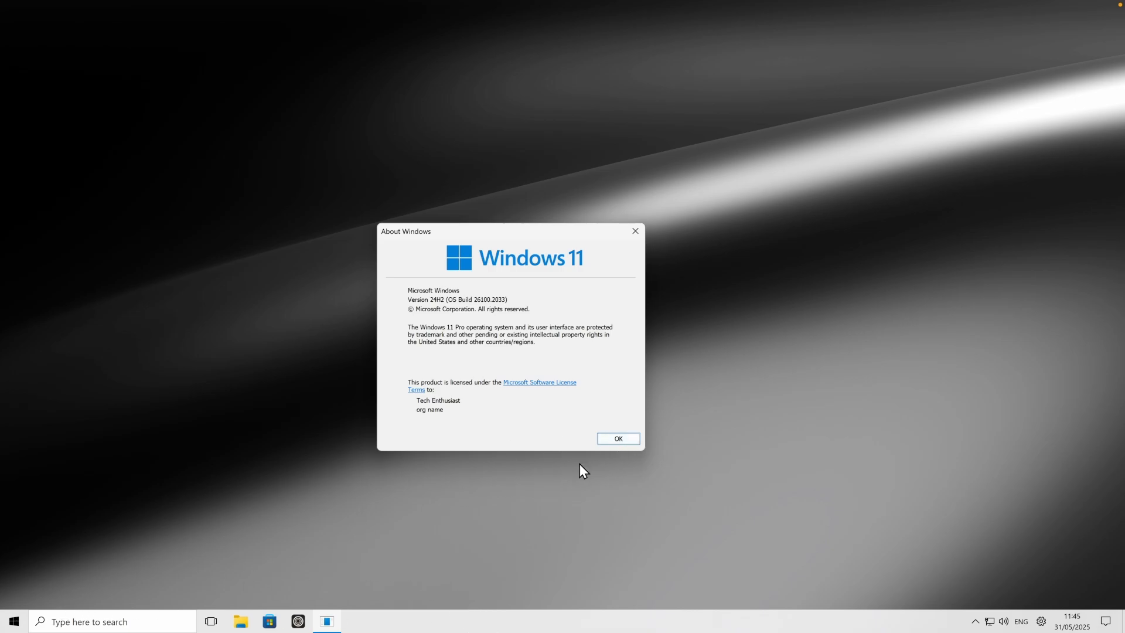
{"action": "left_click", "coordinate": [618, 439]}
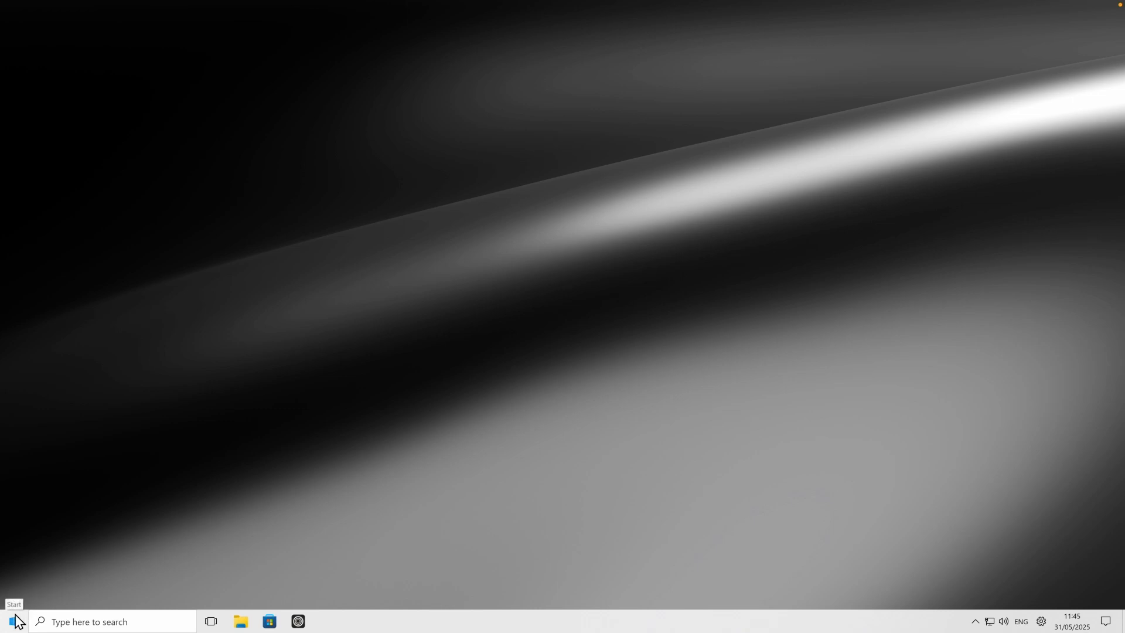
- Examine the taskbar's hidden tray icons, the calendar flyout and the notification centre, and close them
{"action": "left_click", "coordinate": [975, 620]}
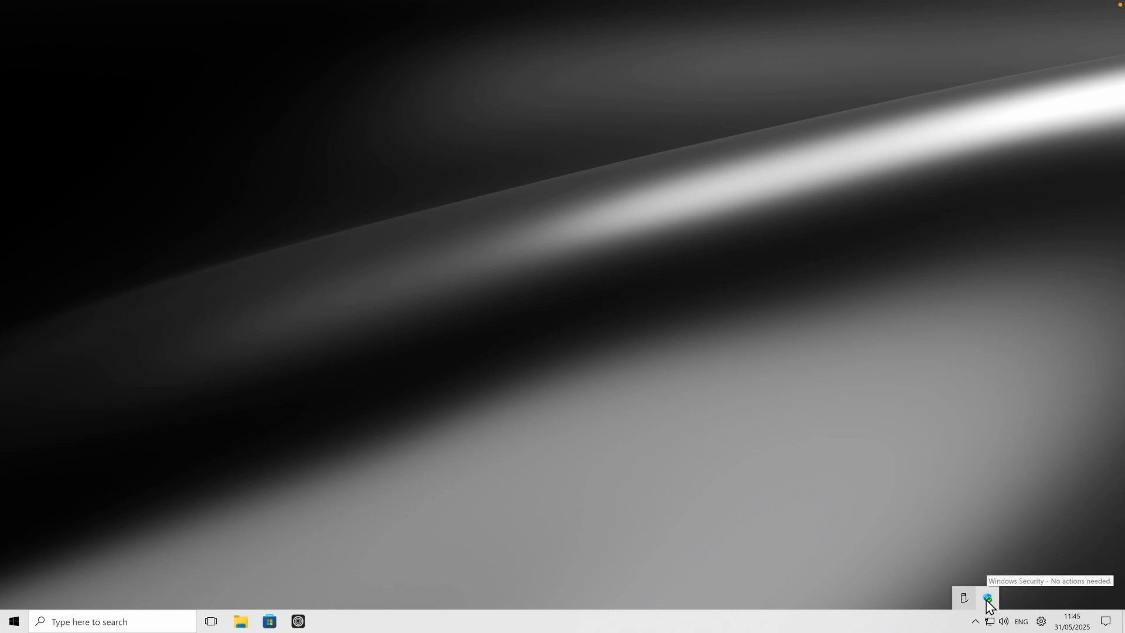
{"action": "left_click", "coordinate": [1073, 621]}
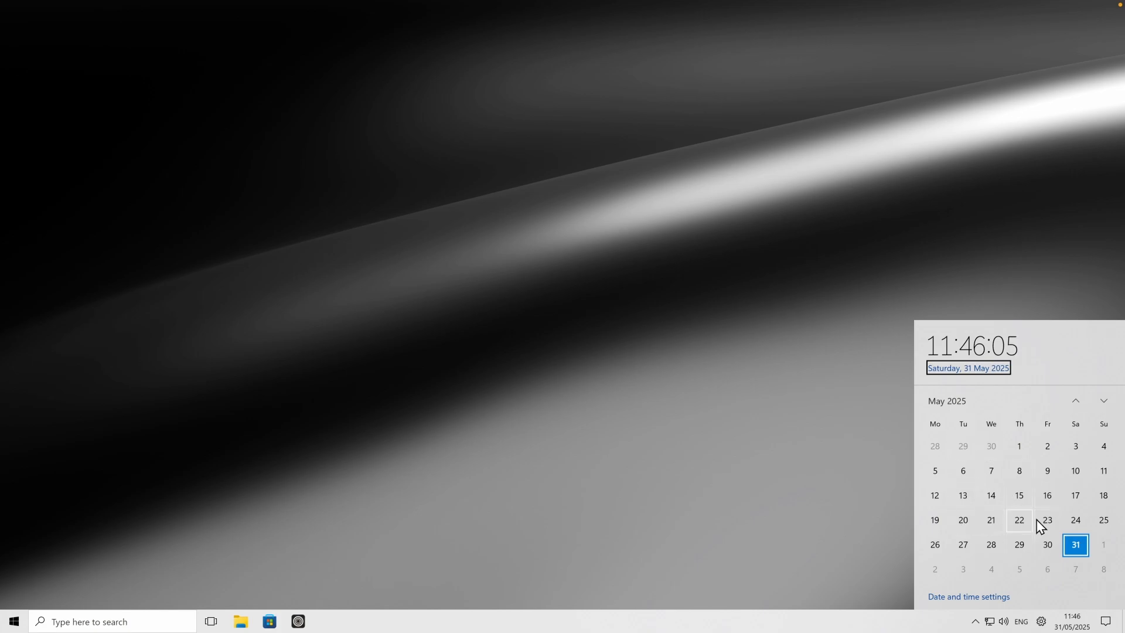
{"action": "left_click", "coordinate": [1105, 621]}
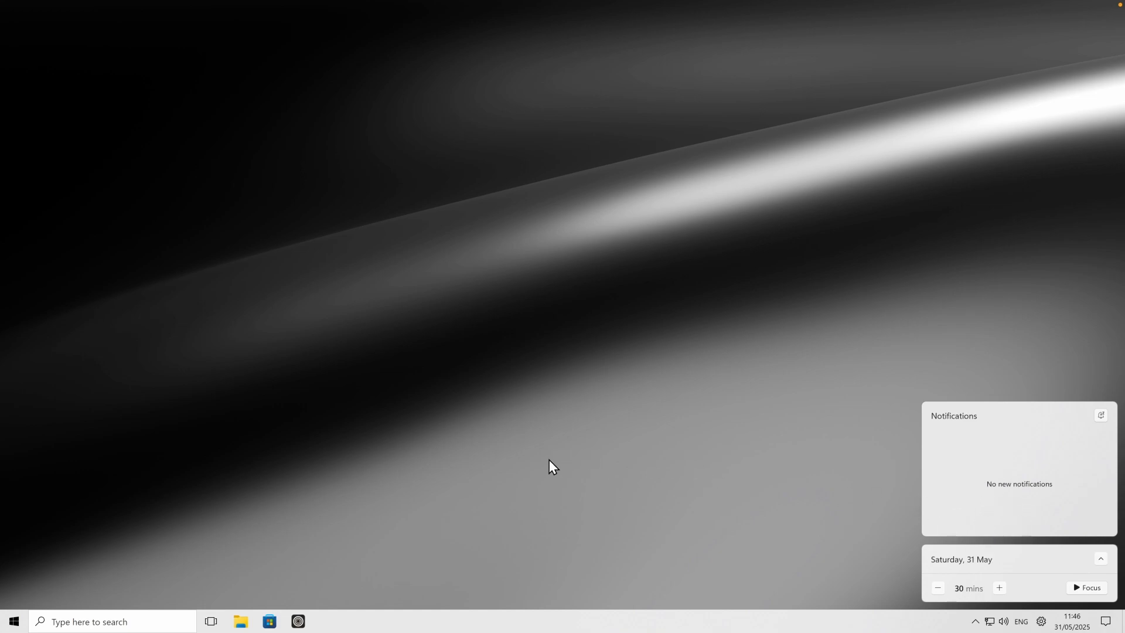
{"action": "left_click", "coordinate": [261, 448]}
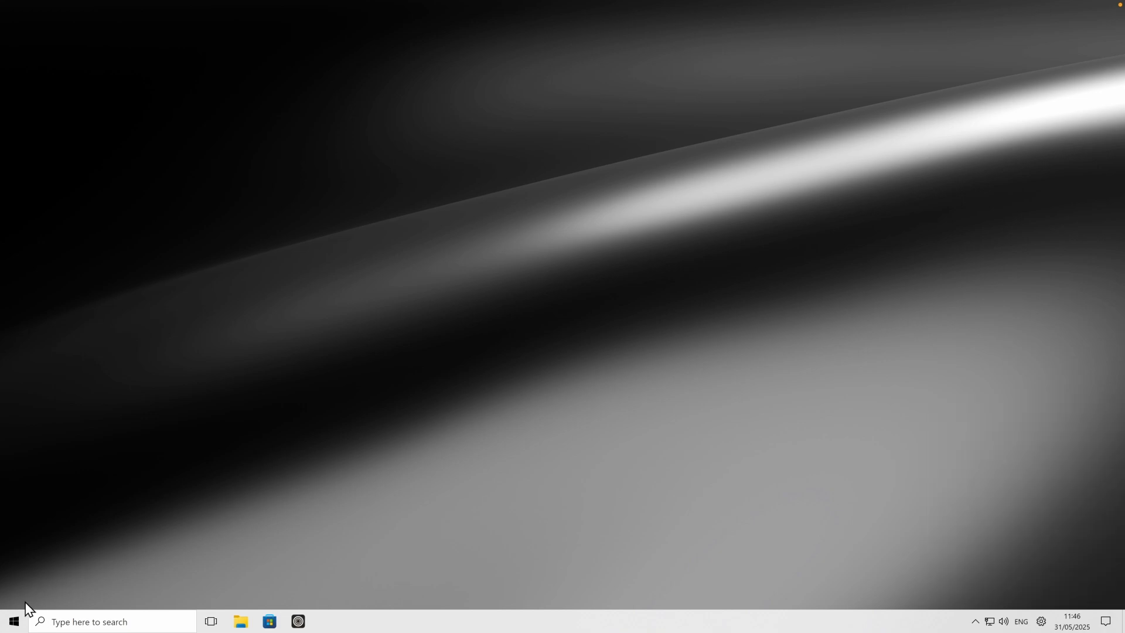
- Browse the Start menu's app list and resize the Photos tile to Large
{"action": "left_click", "coordinate": [13, 619]}
{"action": "scroll", "coordinate": [107, 423], "scroll_direction": "down", "scroll_amount": 5}
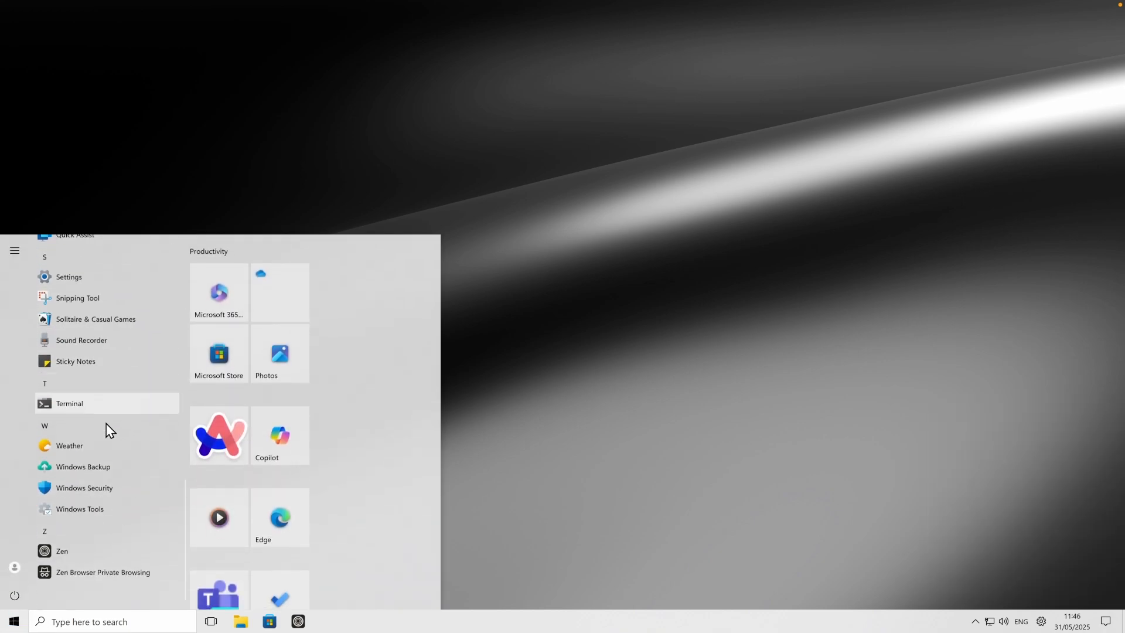
{"action": "scroll", "coordinate": [99, 327], "scroll_direction": "up", "scroll_amount": 5}
{"action": "scroll", "coordinate": [105, 469], "scroll_direction": "down", "scroll_amount": 8}
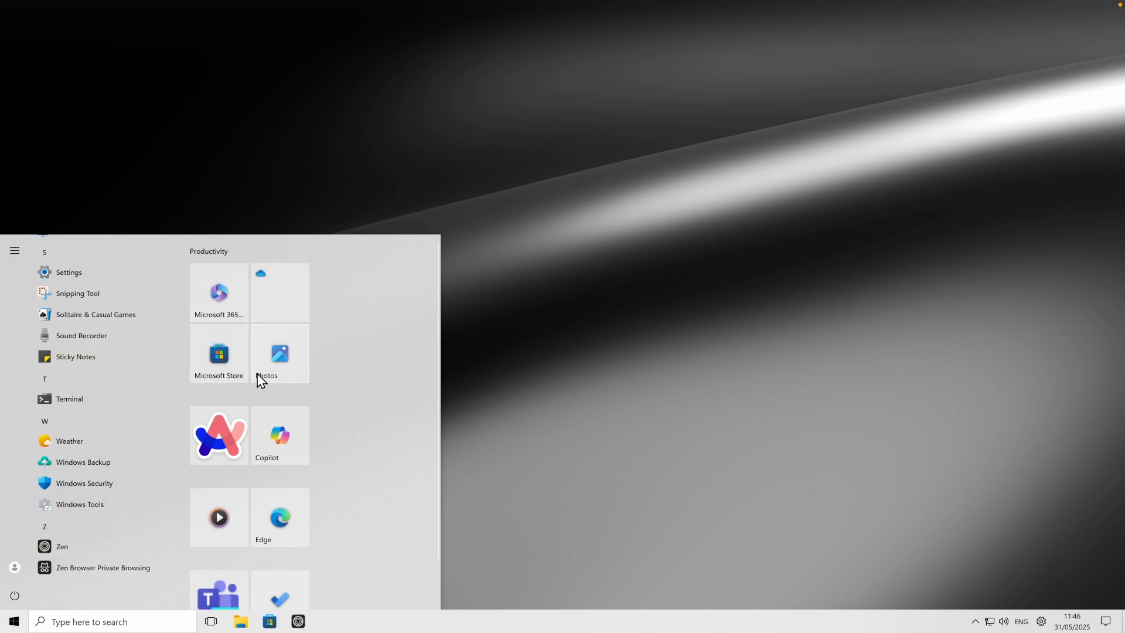
{"action": "mouse_move", "coordinate": [262, 482]}
{"action": "right_click", "coordinate": [280, 351]}
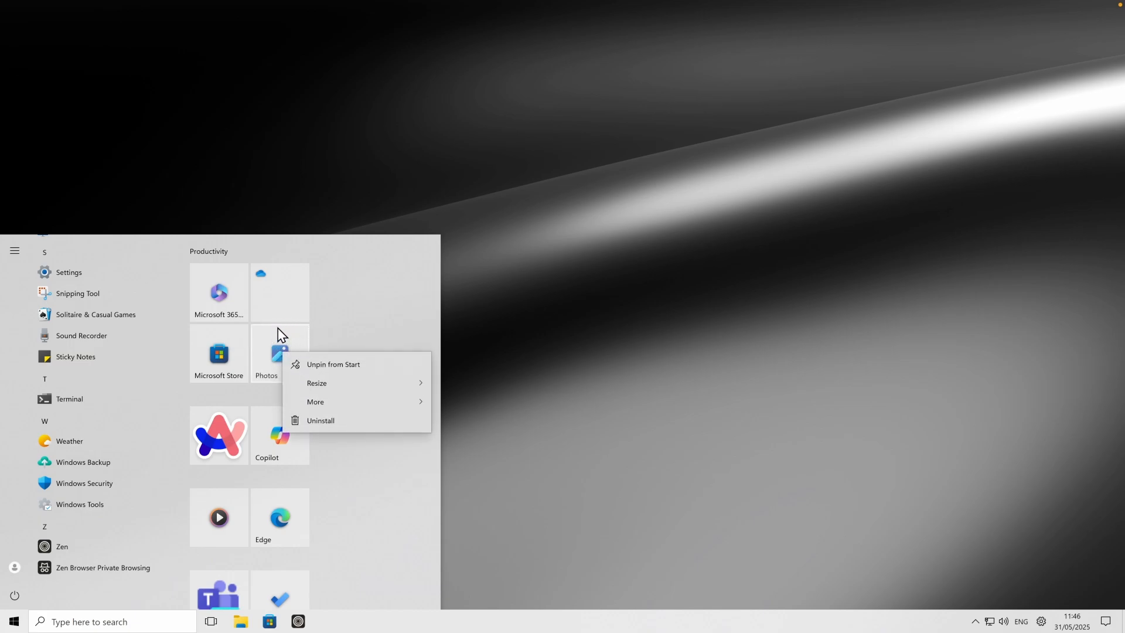
{"action": "mouse_move", "coordinate": [338, 390]}
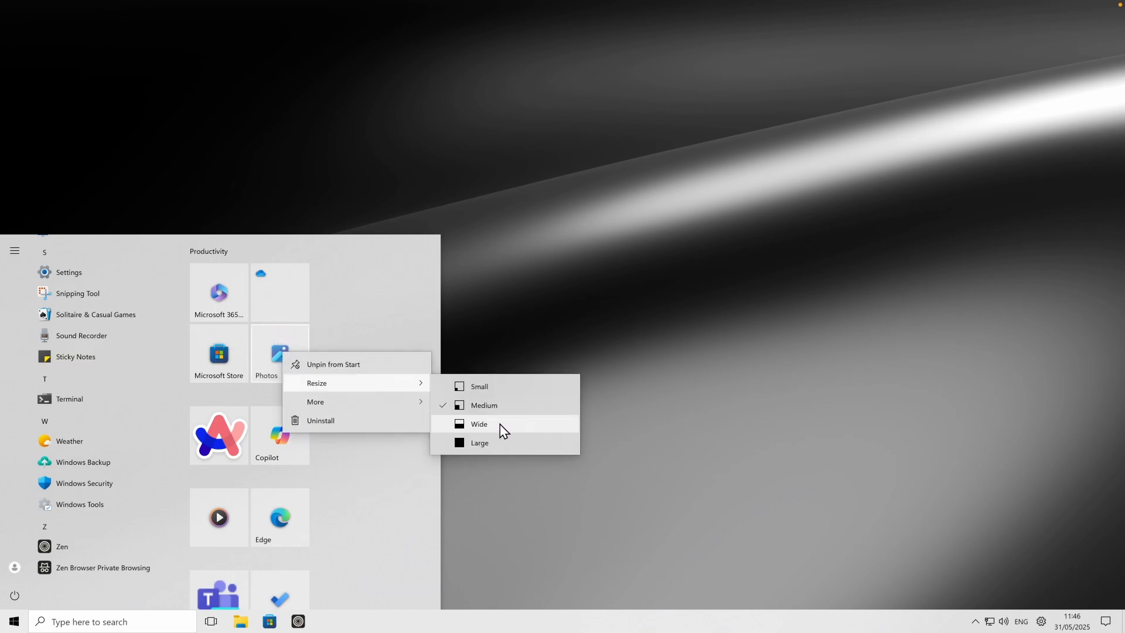
{"action": "left_click", "coordinate": [503, 444]}
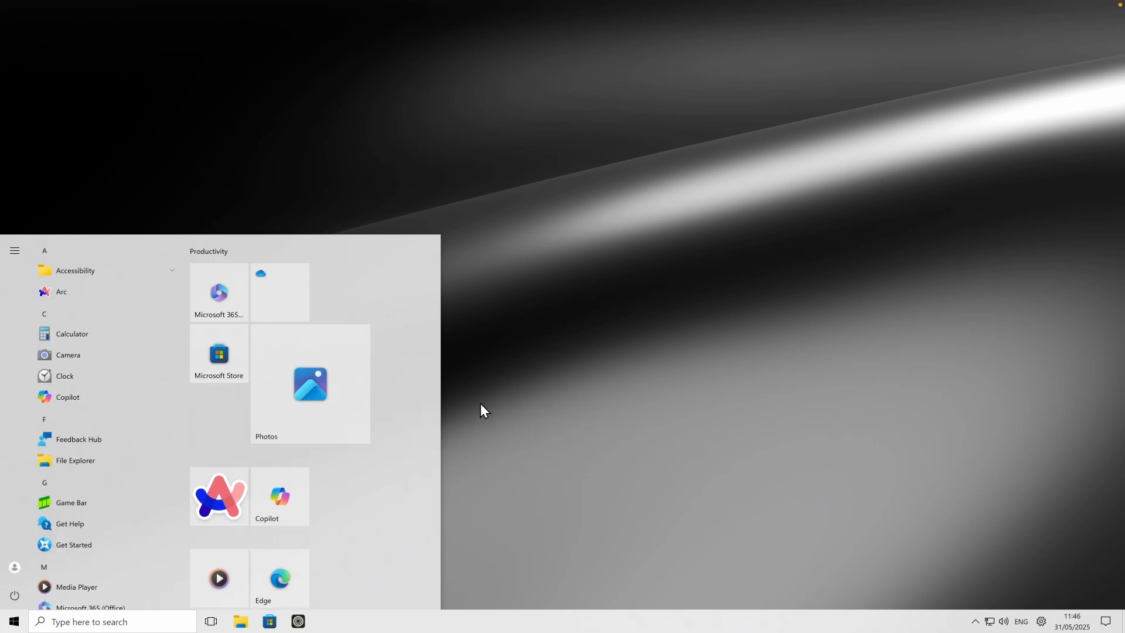
{"action": "left_click", "coordinate": [567, 551]}
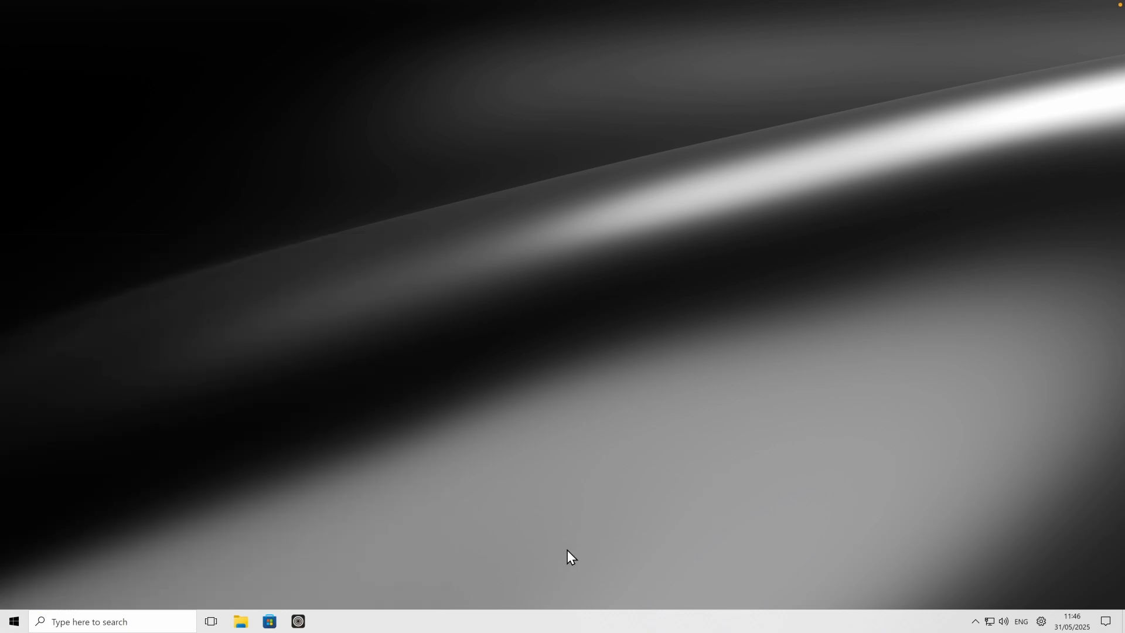
- Open the taskbar's Properties window, minimize it to the taskbar and restore it
{"action": "right_click", "coordinate": [595, 623]}
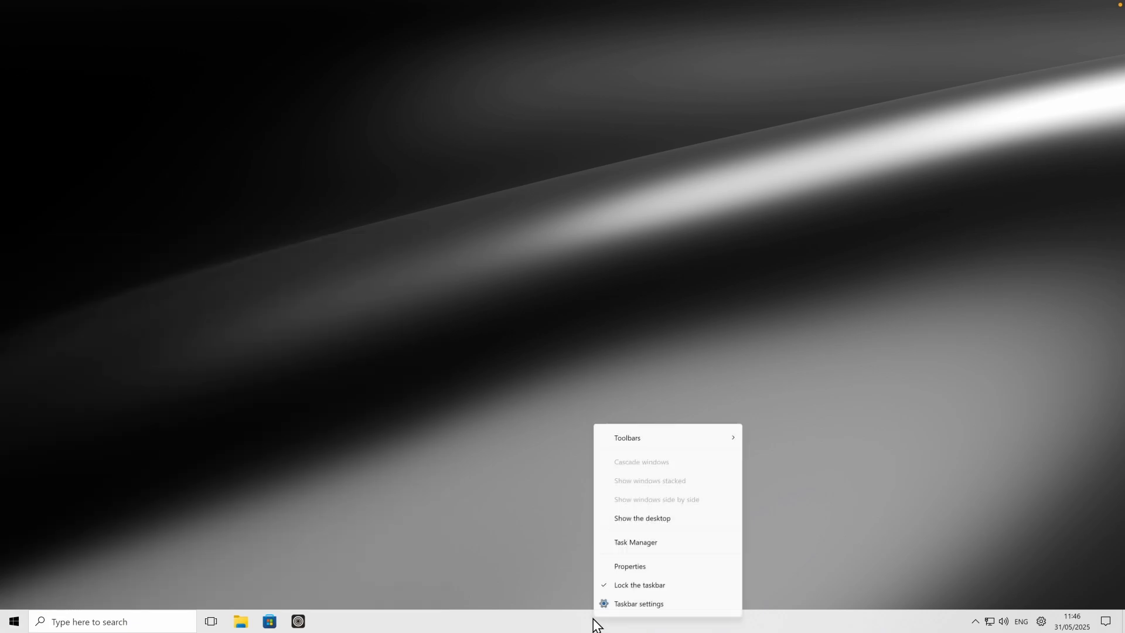
{"action": "left_click", "coordinate": [652, 566]}
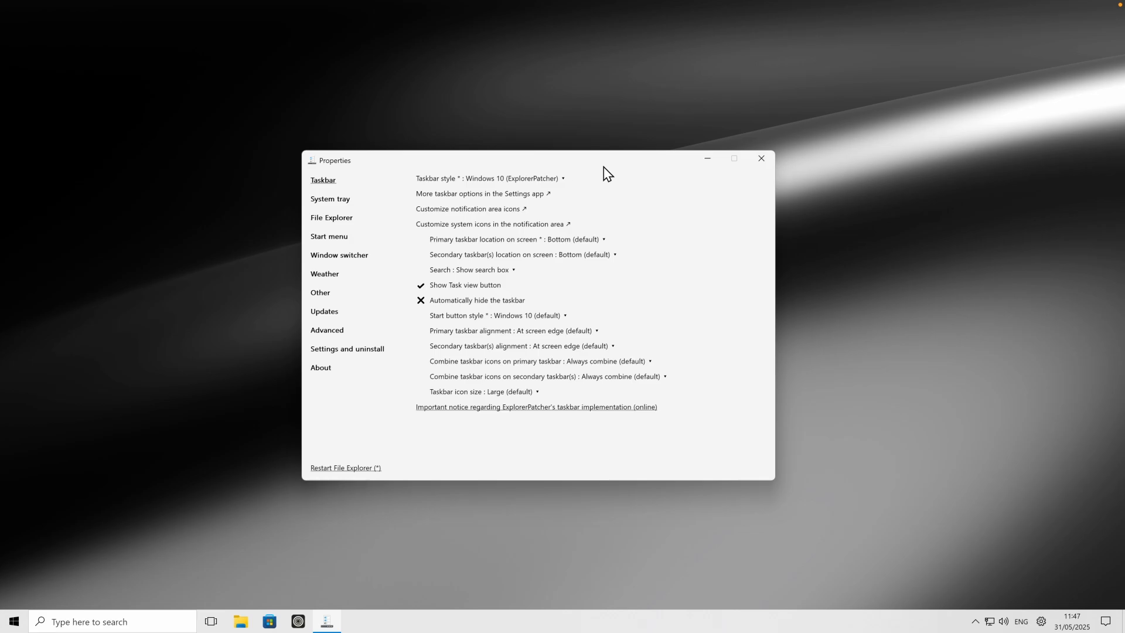
{"action": "left_click", "coordinate": [707, 158]}
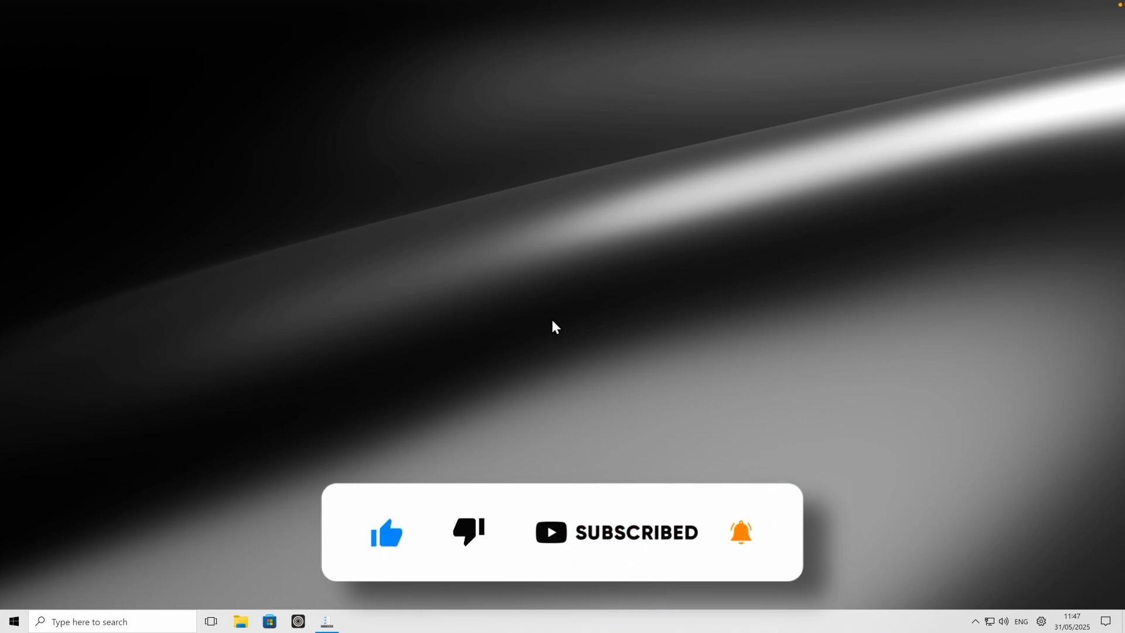
{"action": "left_click", "coordinate": [328, 622]}
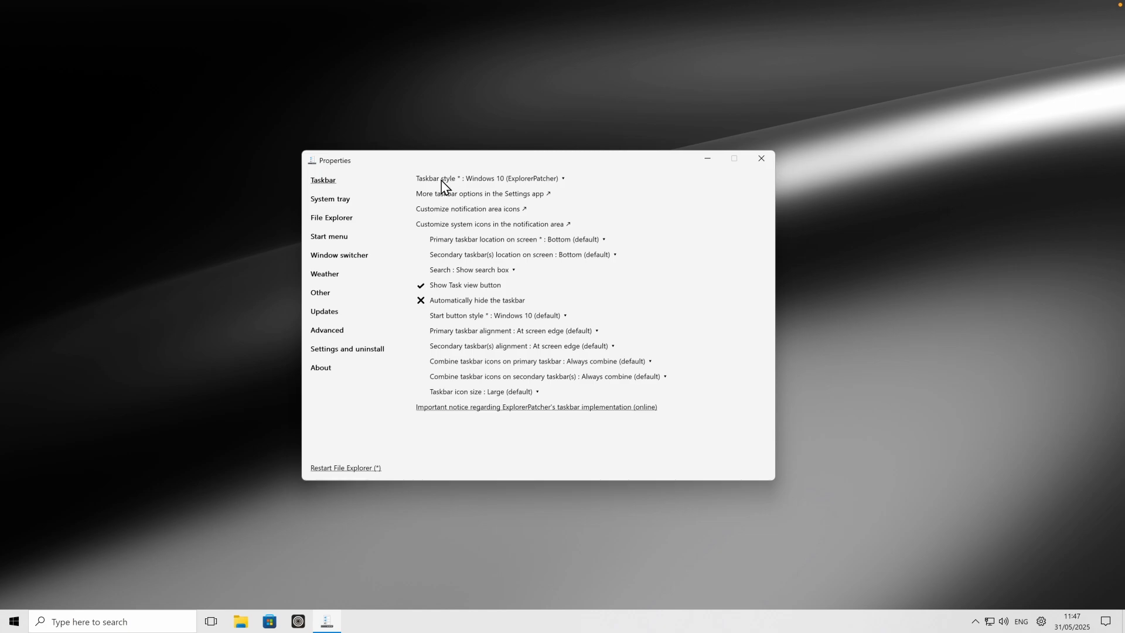
- Set the taskbar style to Windows 11 (default) and restart File Explorer, checking the Start menu on the new taskbar
{"action": "left_click", "coordinate": [526, 181]}
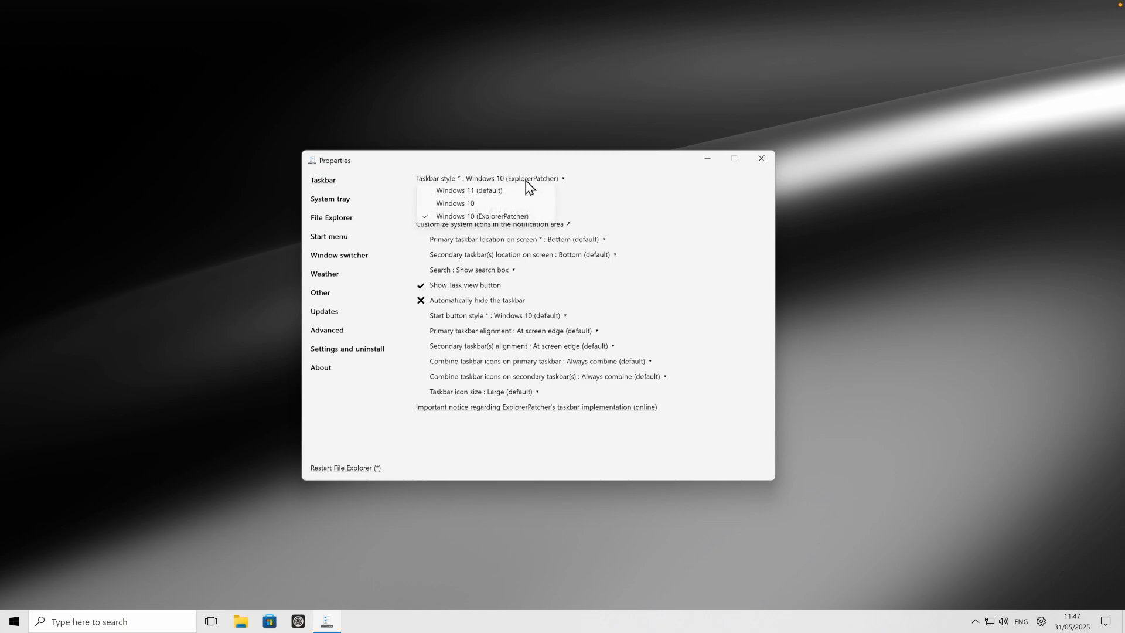
{"action": "left_click", "coordinate": [503, 191]}
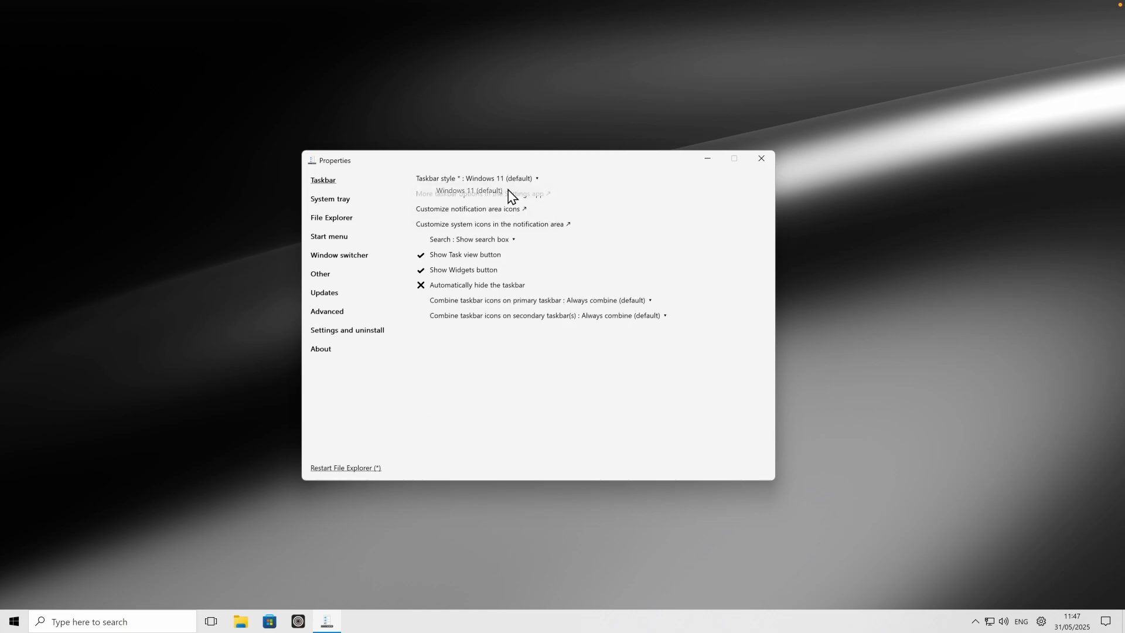
{"action": "left_click", "coordinate": [350, 467]}
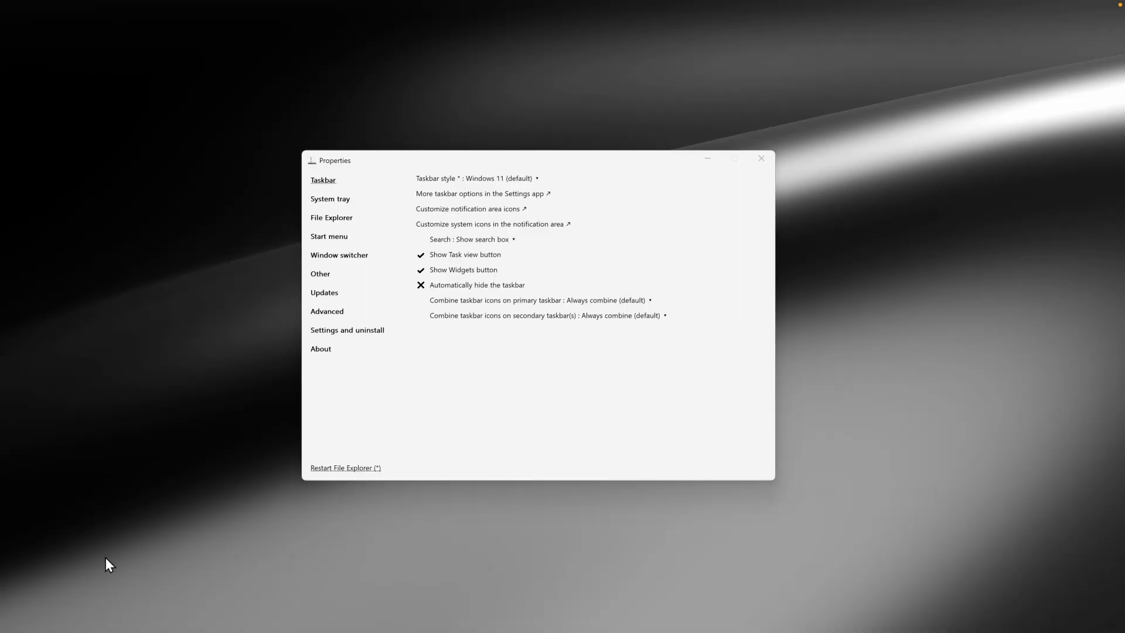
{"action": "left_click", "coordinate": [18, 619]}
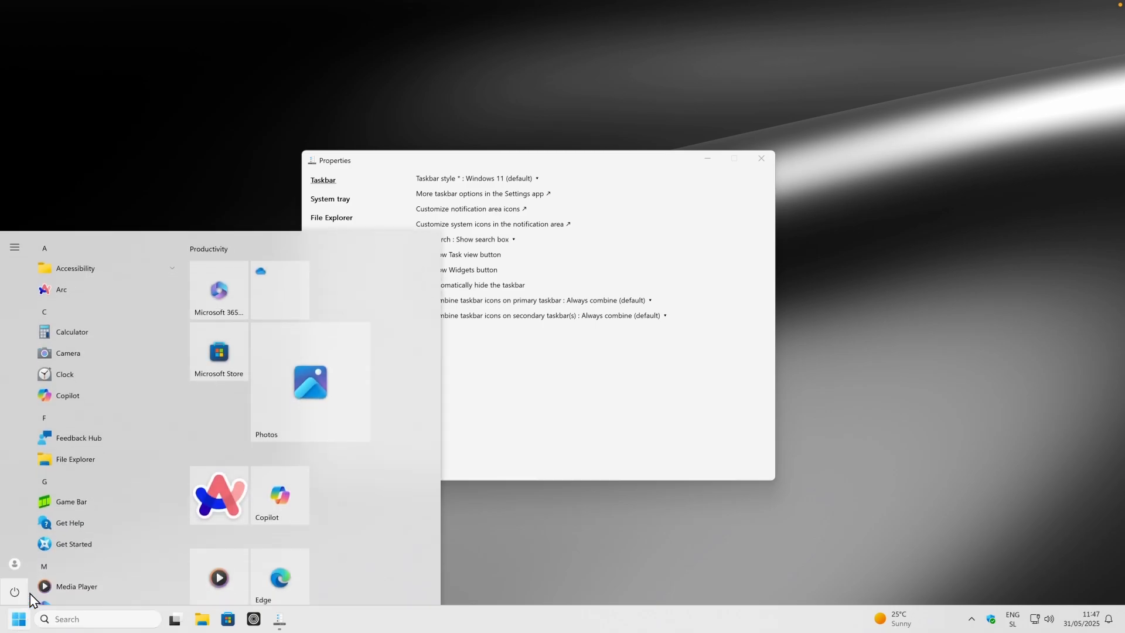
{"action": "left_click", "coordinate": [446, 248]}
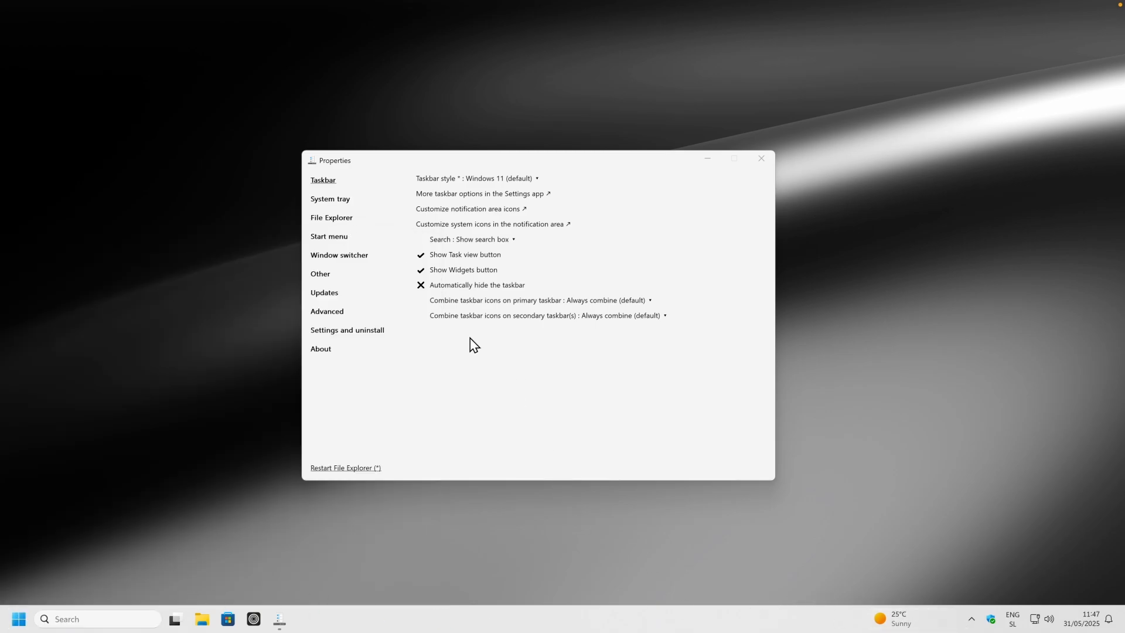
- Set the Start menu style to Windows 11 (default) and view the Start menu
{"action": "left_click", "coordinate": [330, 237]}
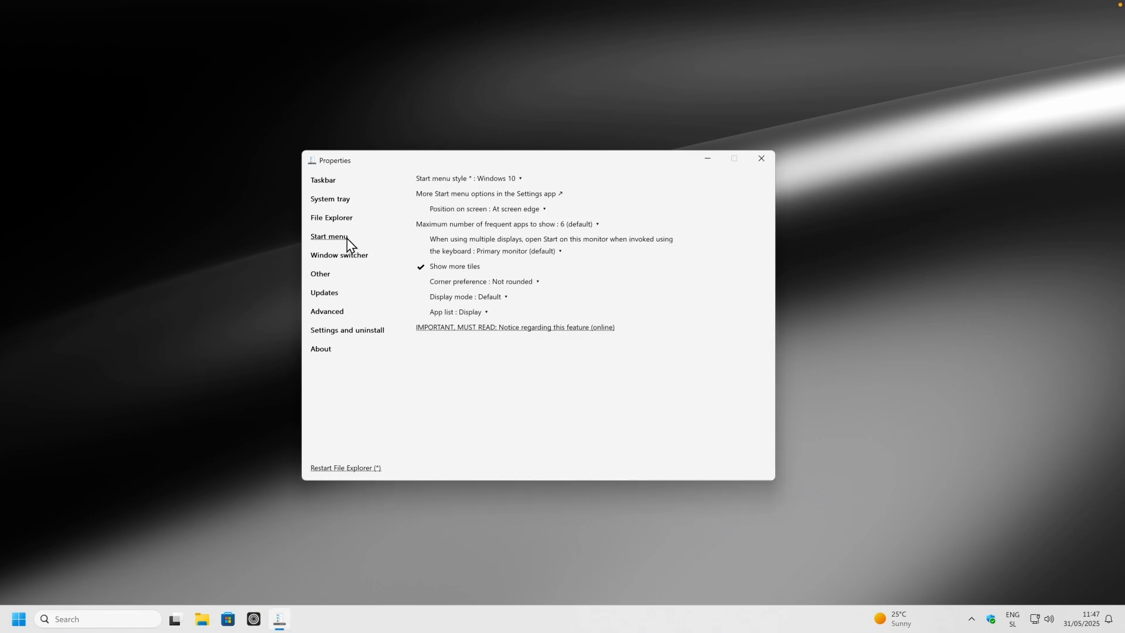
{"action": "left_click", "coordinate": [498, 178]}
{"action": "left_click", "coordinate": [501, 191]}
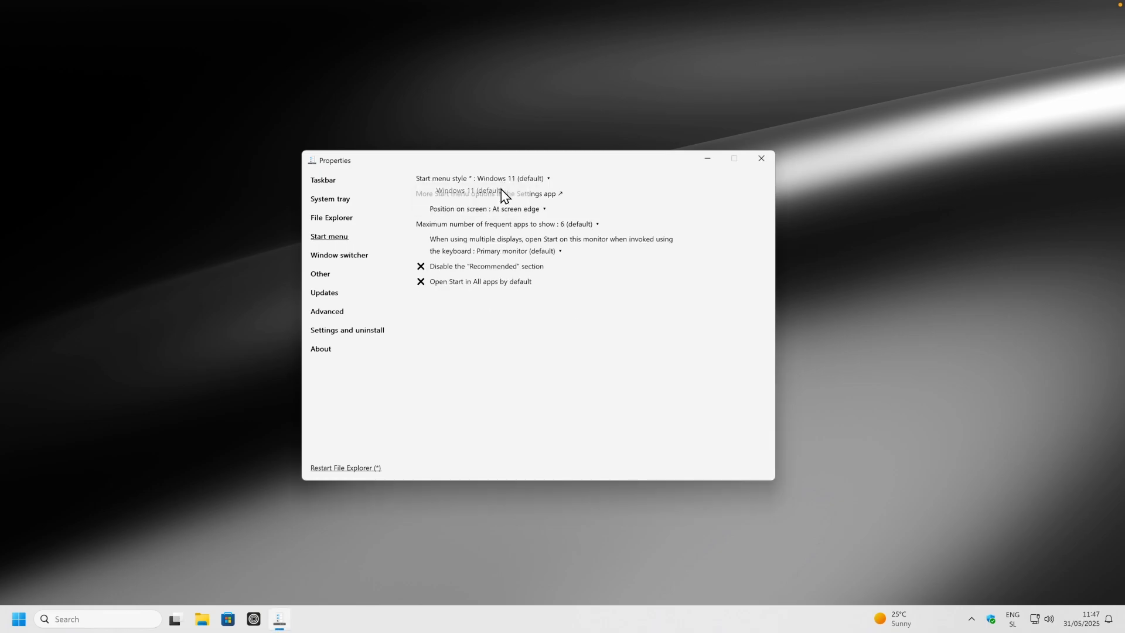
{"action": "left_click", "coordinate": [20, 618]}
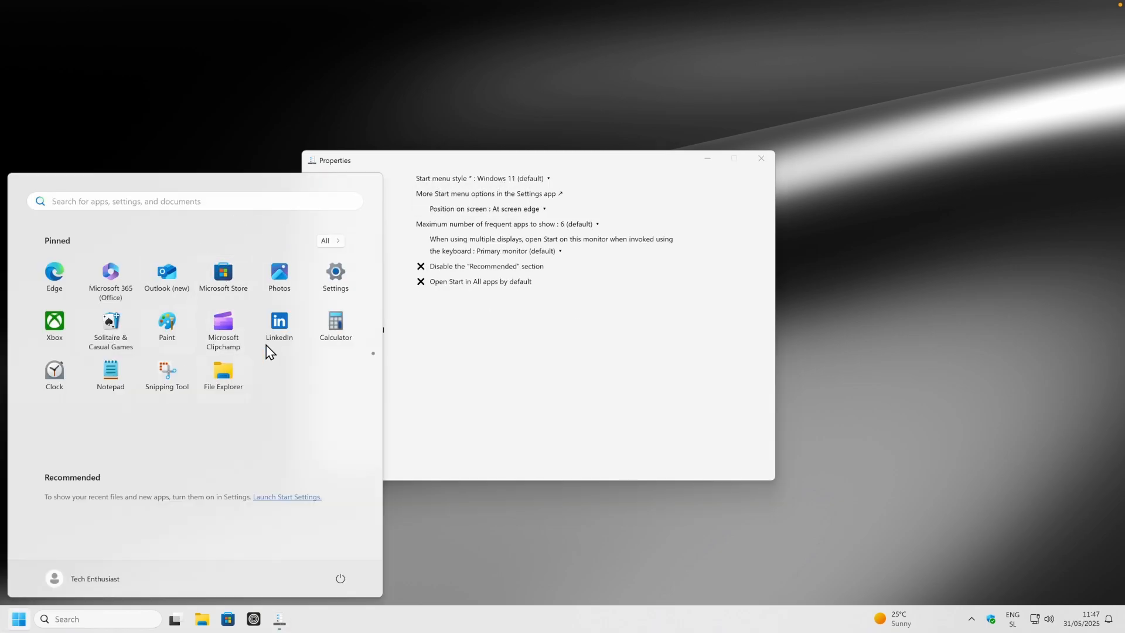
{"action": "left_click", "coordinate": [487, 367]}
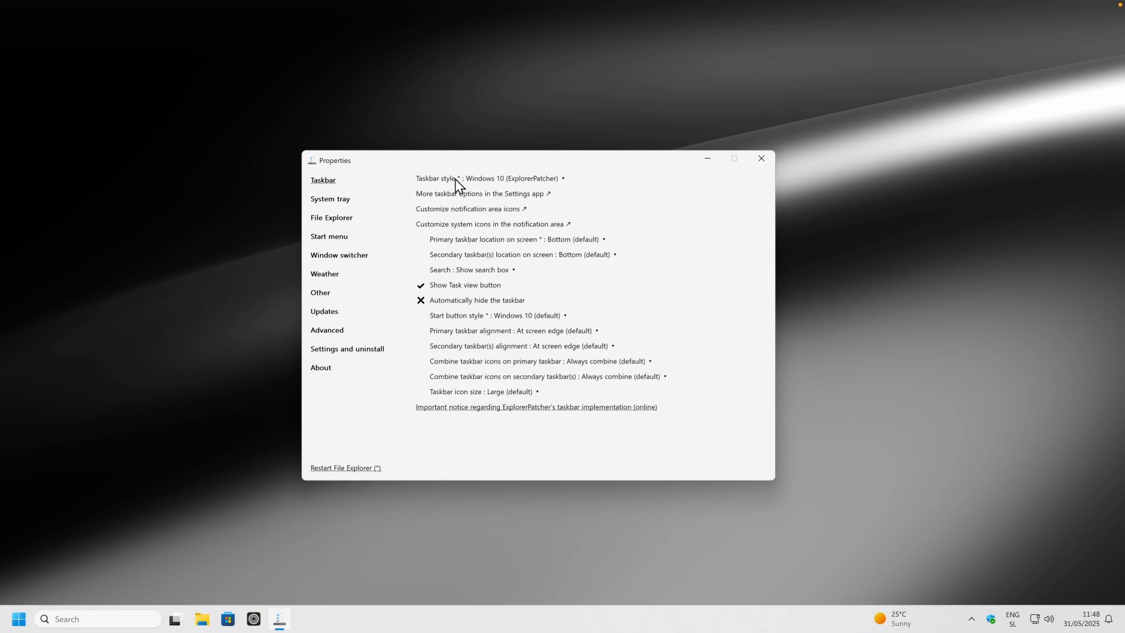
- Set the Start menu style to Windows 10 and restart File Explorer to apply it, checking the Start menu
{"action": "left_click", "coordinate": [335, 236]}
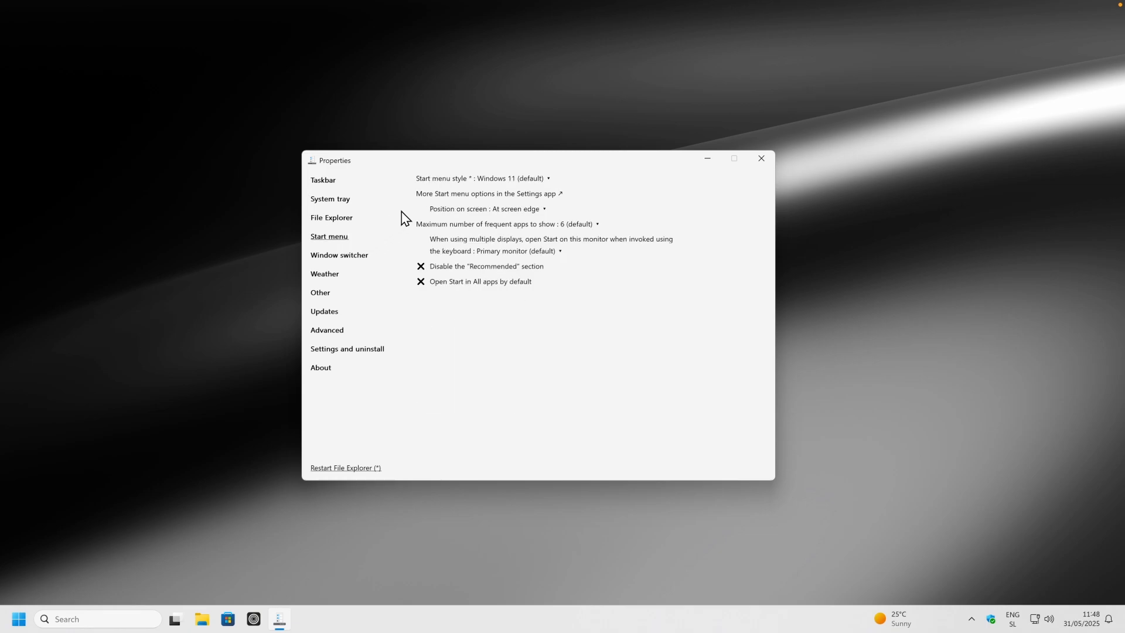
{"action": "left_click", "coordinate": [496, 180]}
{"action": "left_click", "coordinate": [488, 208]}
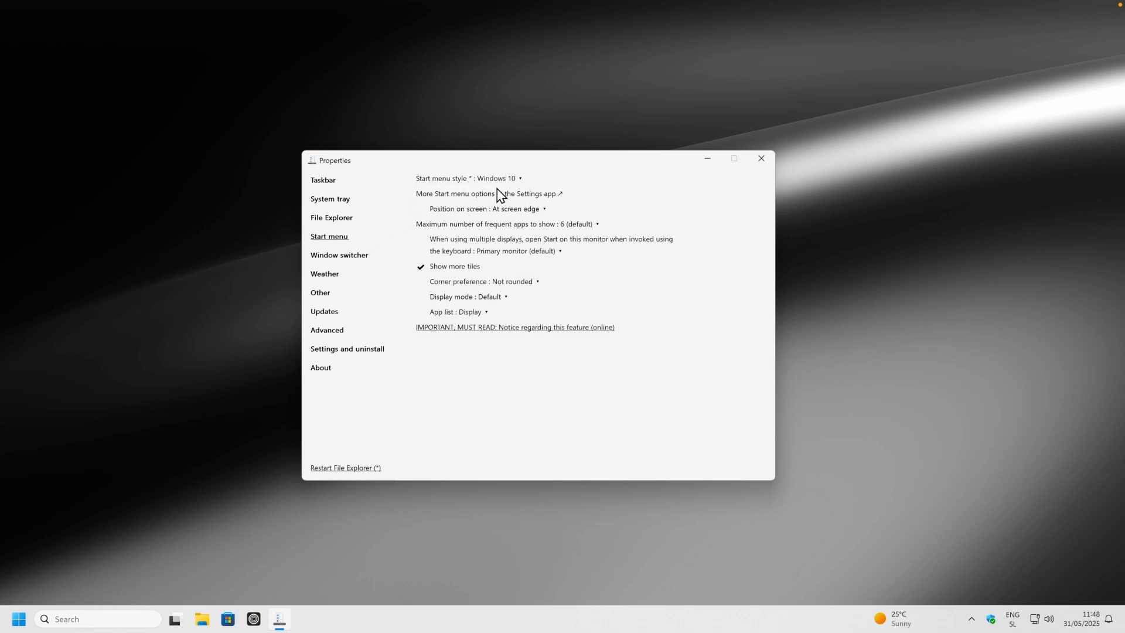
{"action": "left_click", "coordinate": [343, 469]}
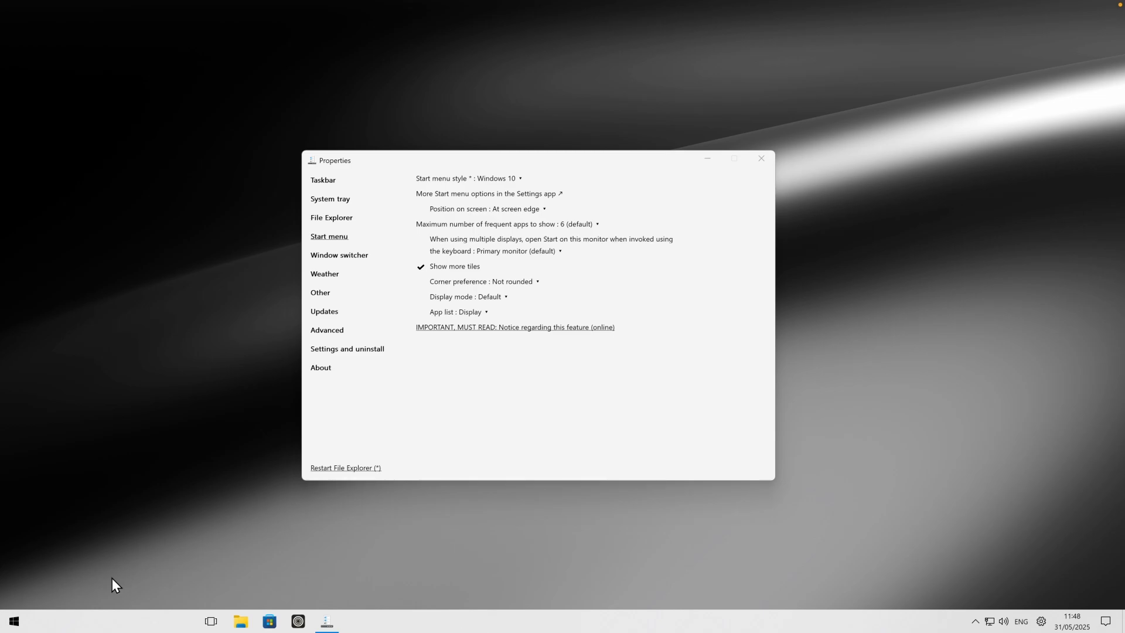
{"action": "left_click", "coordinate": [17, 618]}
{"action": "left_click", "coordinate": [481, 394]}
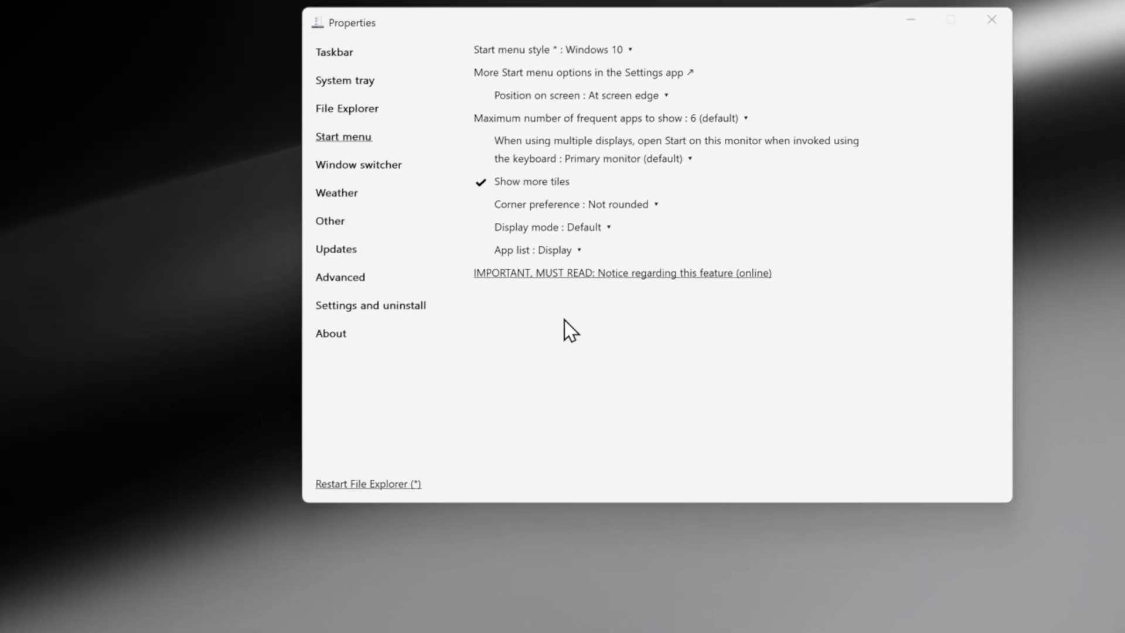
- Set the Start menu's corner preference to "Rounded corners, floating menu" and view the Start menu
{"action": "left_click", "coordinate": [523, 281]}
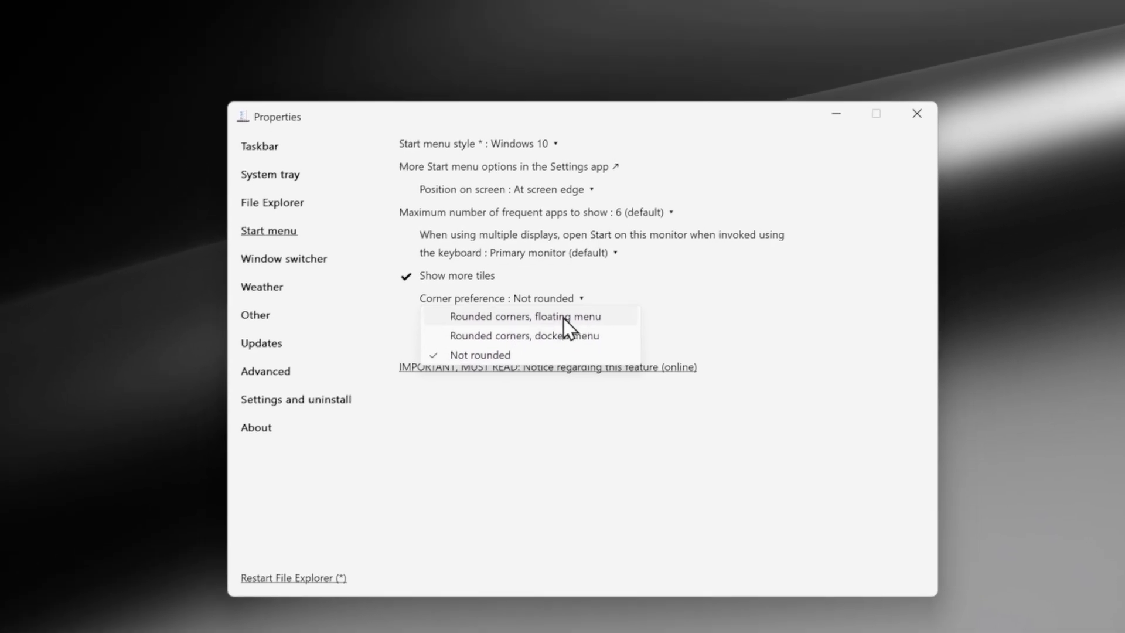
{"action": "left_click", "coordinate": [564, 319]}
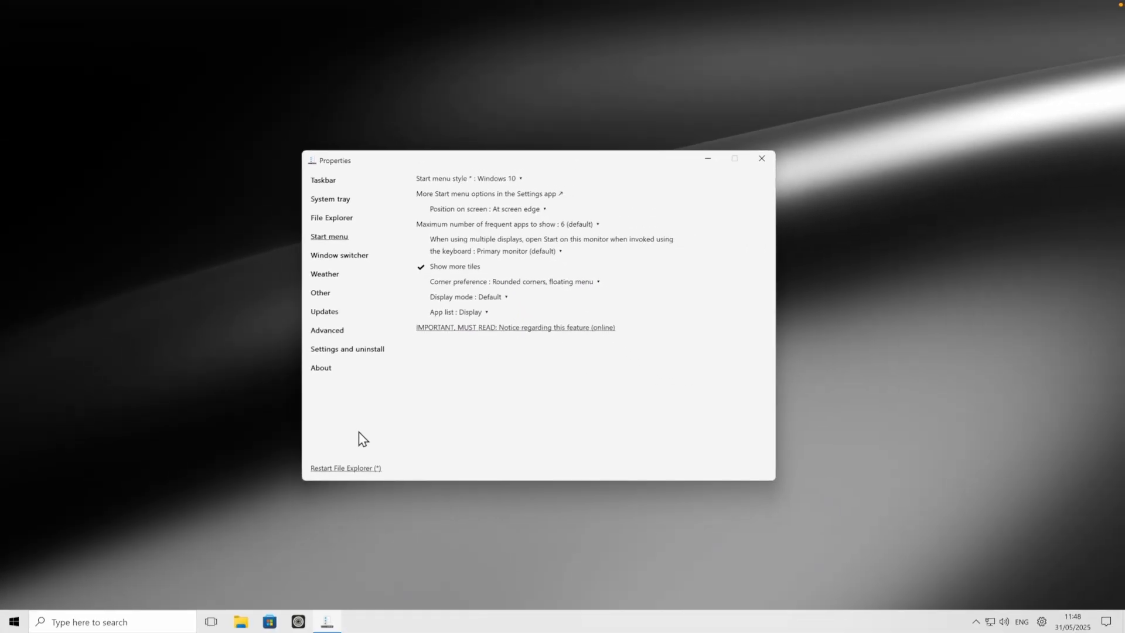
{"action": "left_click", "coordinate": [14, 621]}
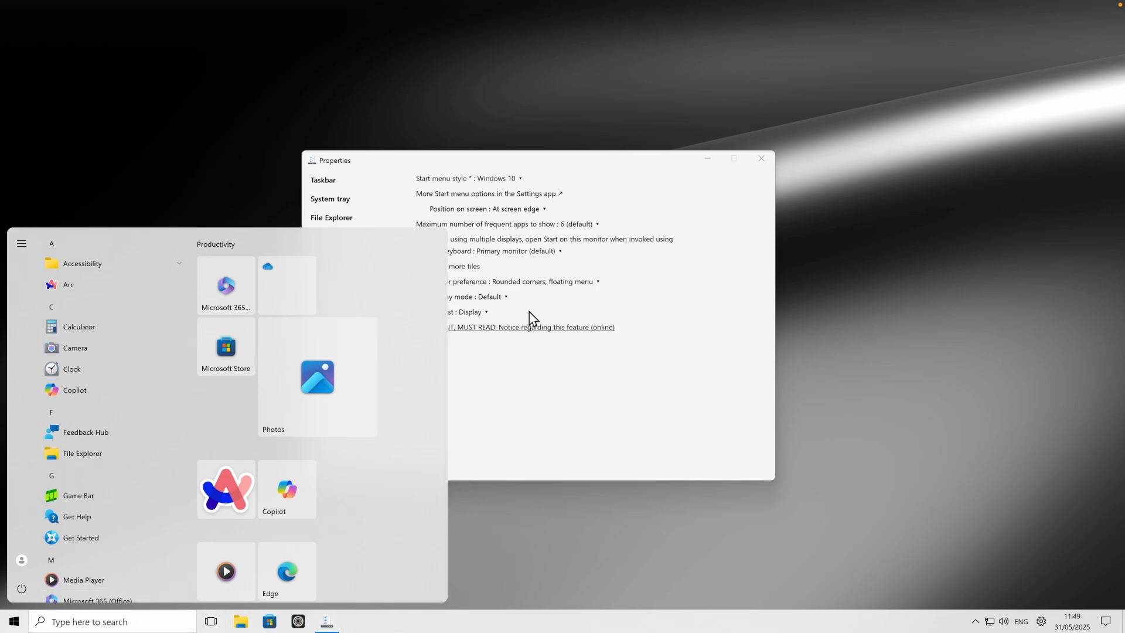
- Set the Start menu's corner preference to "Rounded corners, docked menu"
{"action": "left_click", "coordinate": [573, 283]}
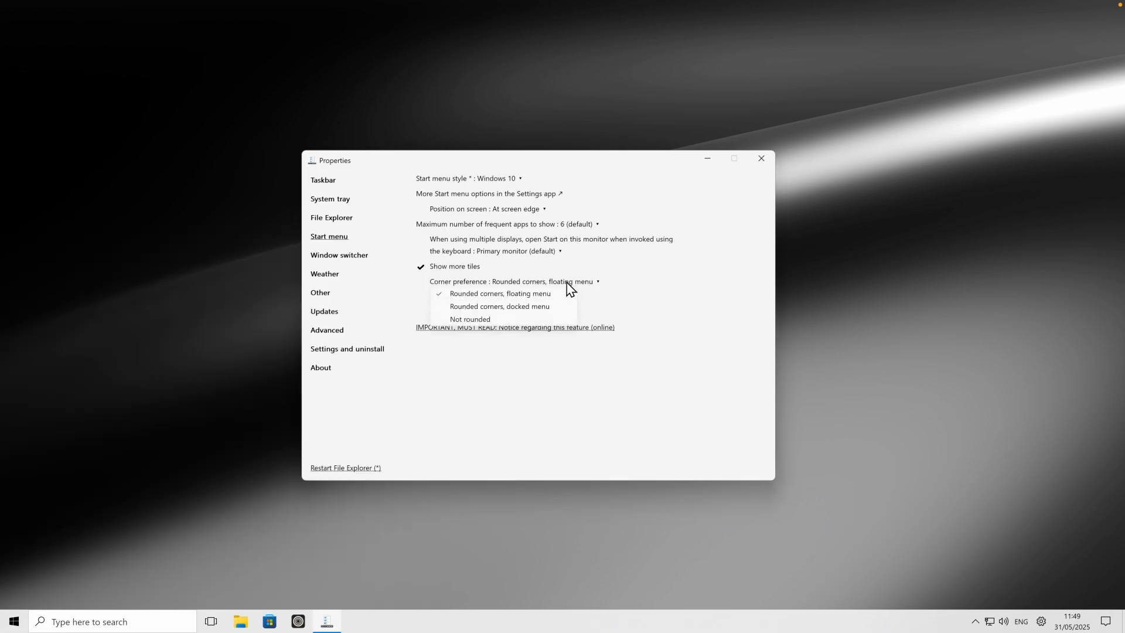
{"action": "left_click", "coordinate": [537, 308]}
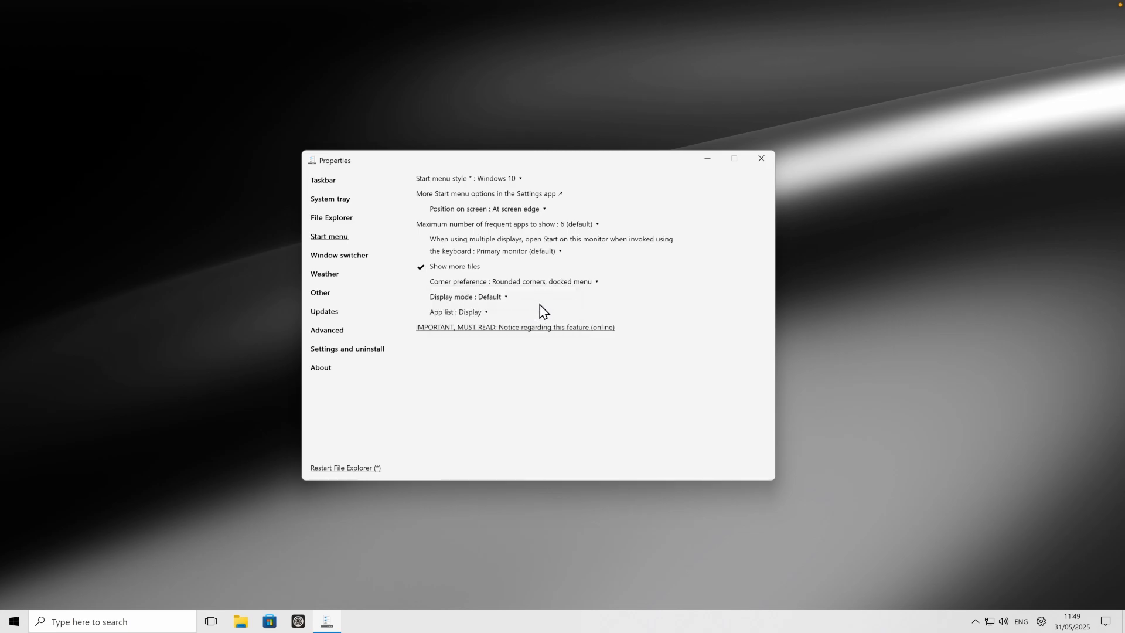
- View the docked Start menu with rounded corners, moving the Properties window clear of it
{"action": "left_click", "coordinate": [12, 622]}
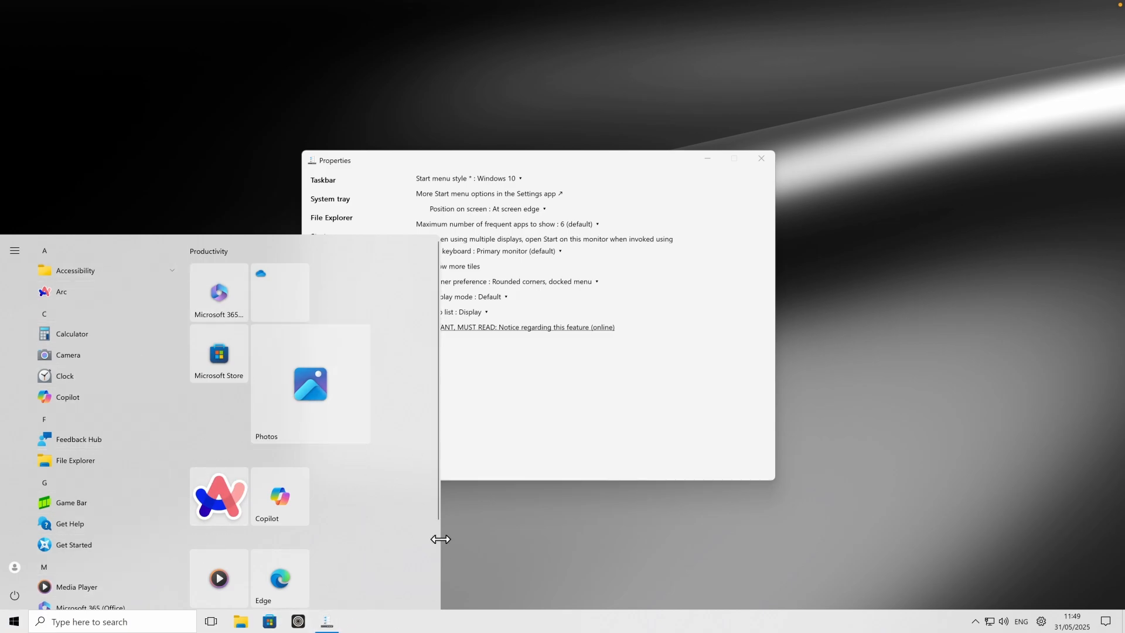
{"action": "left_click_drag", "start_coordinate": [633, 157], "coordinate": [822, 138]}
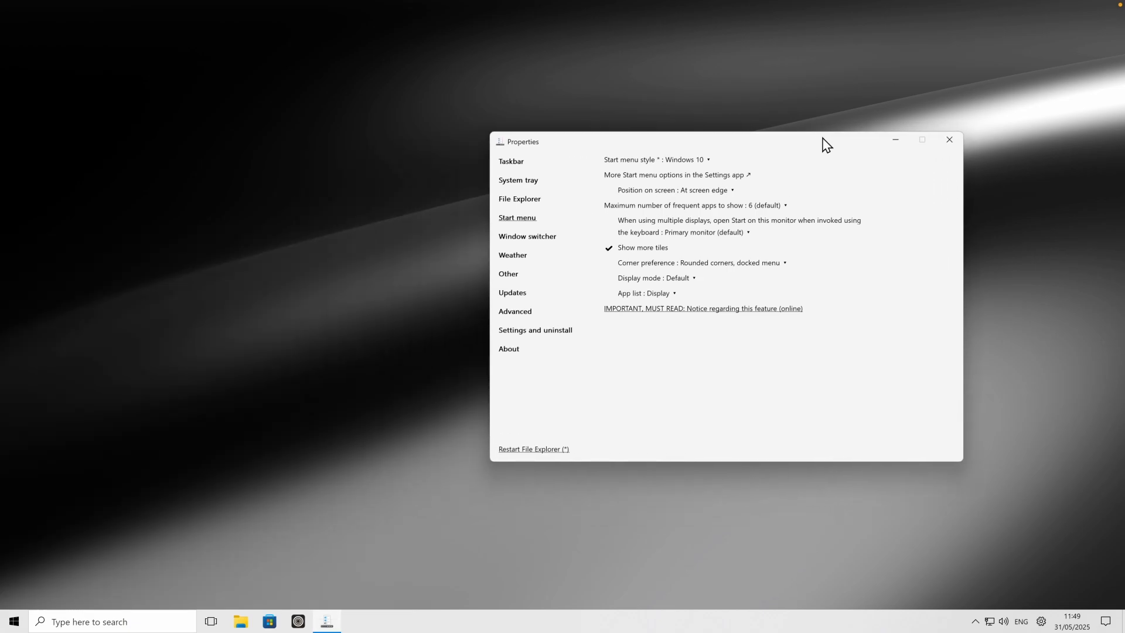
{"action": "left_click", "coordinate": [14, 621]}
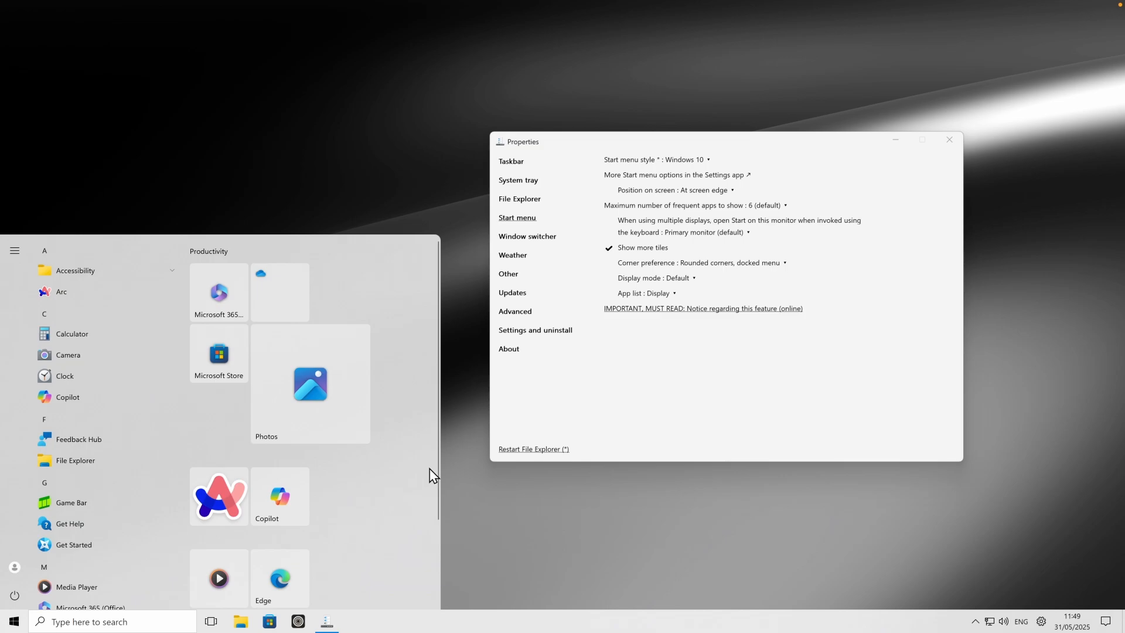
- Set the Start menu's display mode to "Full screen Start", allow the system change, and view its pinned tiles and all apps
{"action": "left_click", "coordinate": [685, 281]}
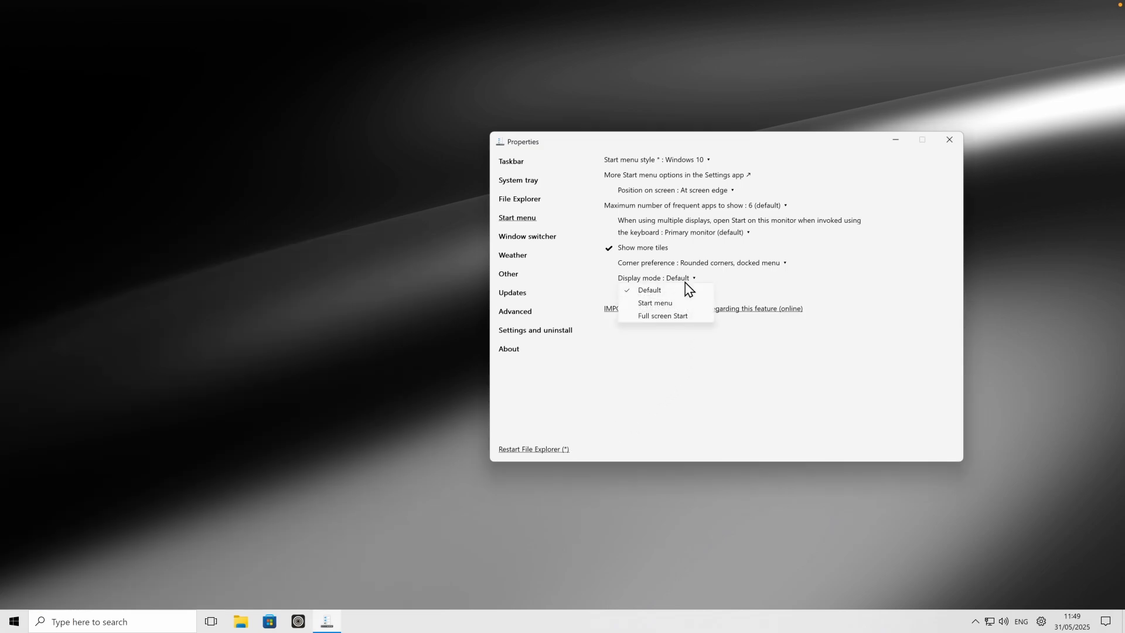
{"action": "left_click", "coordinate": [674, 317]}
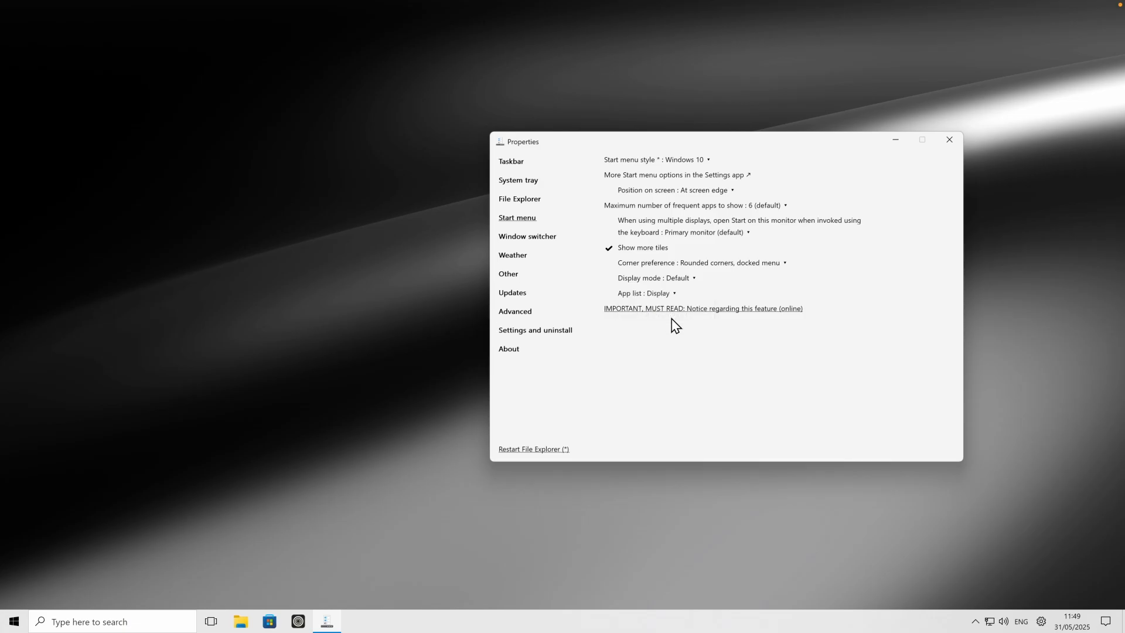
{"action": "left_click", "coordinate": [531, 410]}
{"action": "left_click", "coordinate": [13, 619]}
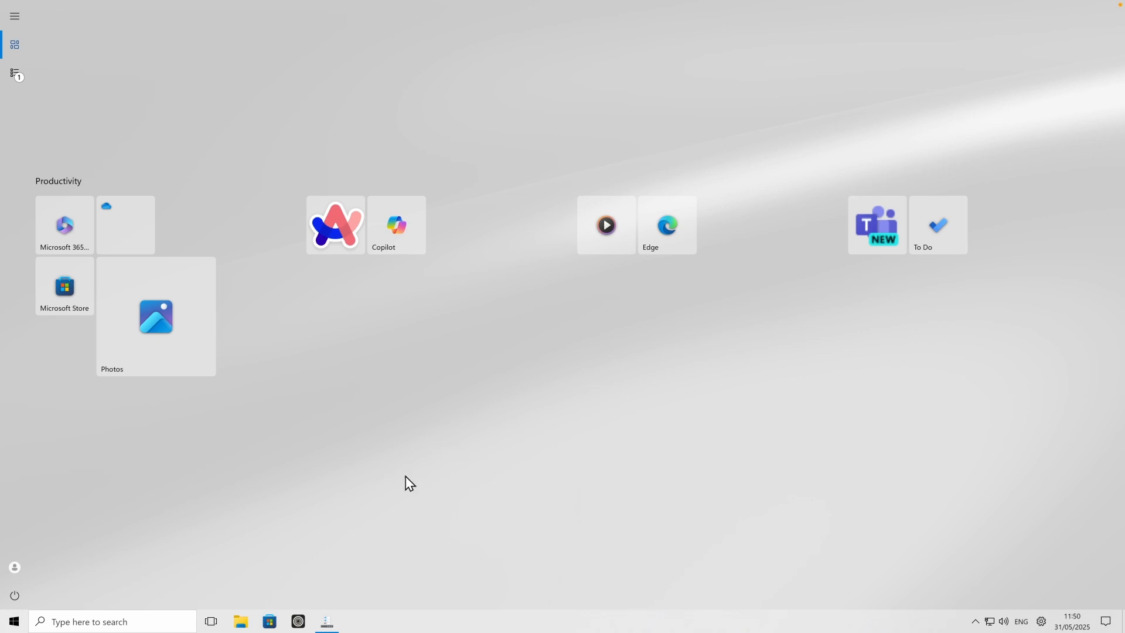
{"action": "left_click", "coordinate": [14, 72]}
{"action": "left_click", "coordinate": [15, 45]}
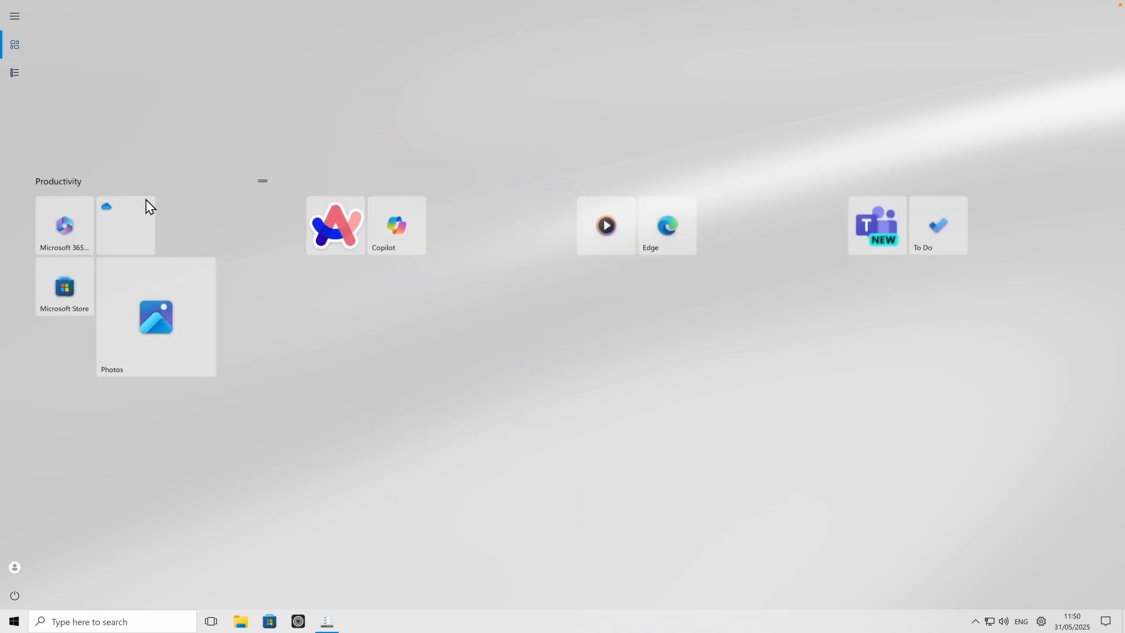
{"action": "left_click", "coordinate": [542, 429]}
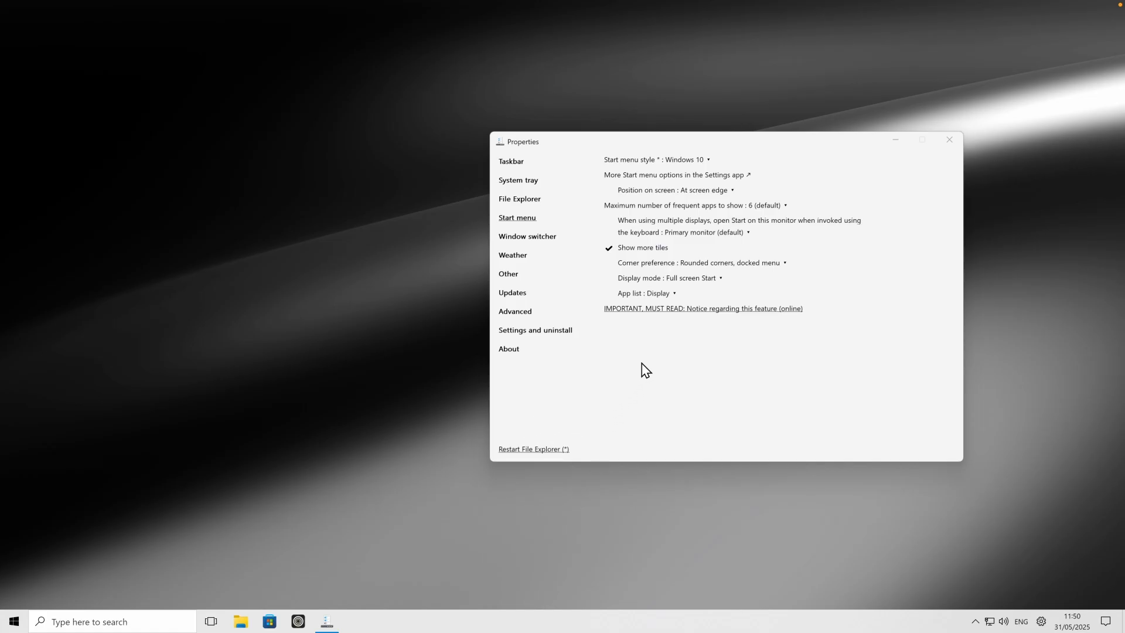
- Set the Start menu's display mode to "Start menu" and its app list to "Hide", allowing each system change
{"action": "left_click", "coordinate": [701, 280]}
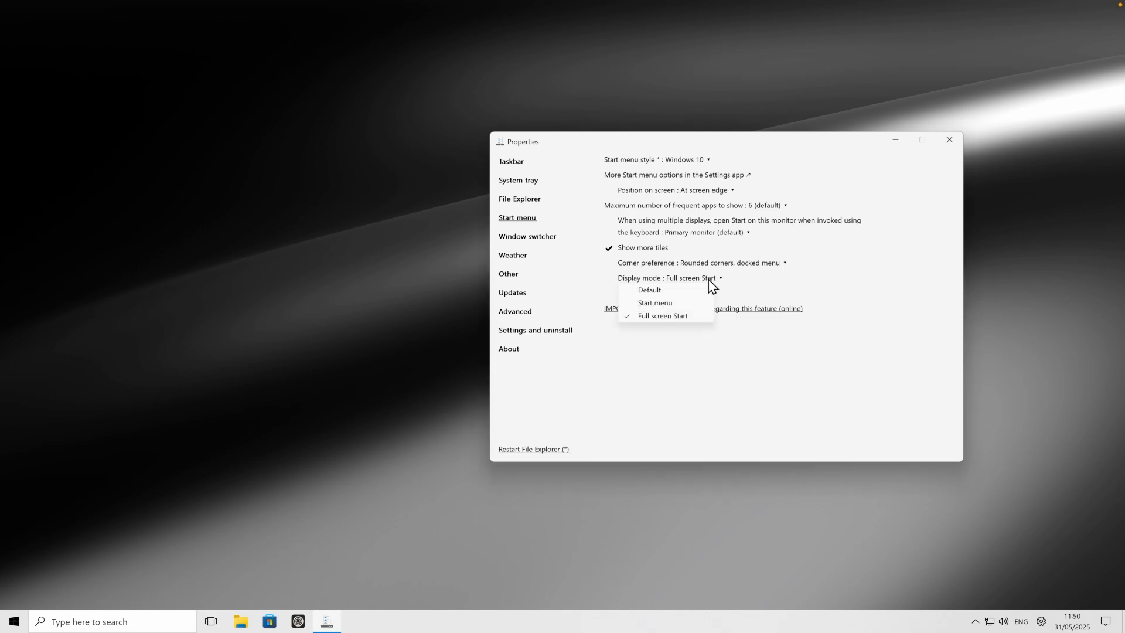
{"action": "left_click", "coordinate": [681, 307]}
{"action": "left_click", "coordinate": [503, 403]}
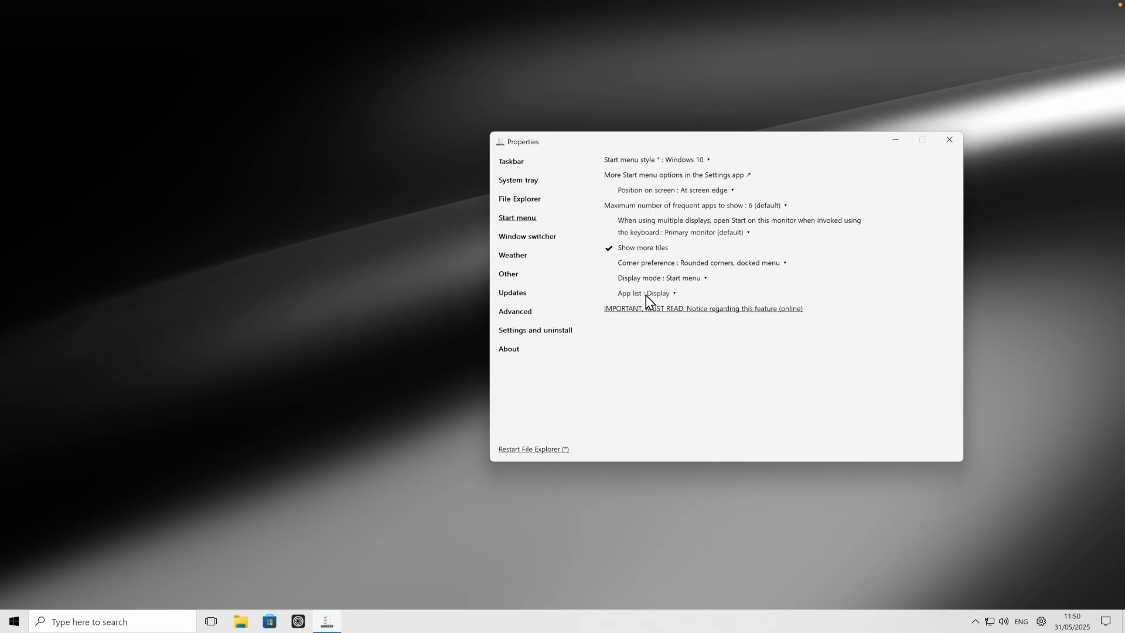
{"action": "left_click", "coordinate": [665, 295]}
{"action": "left_click", "coordinate": [663, 327]}
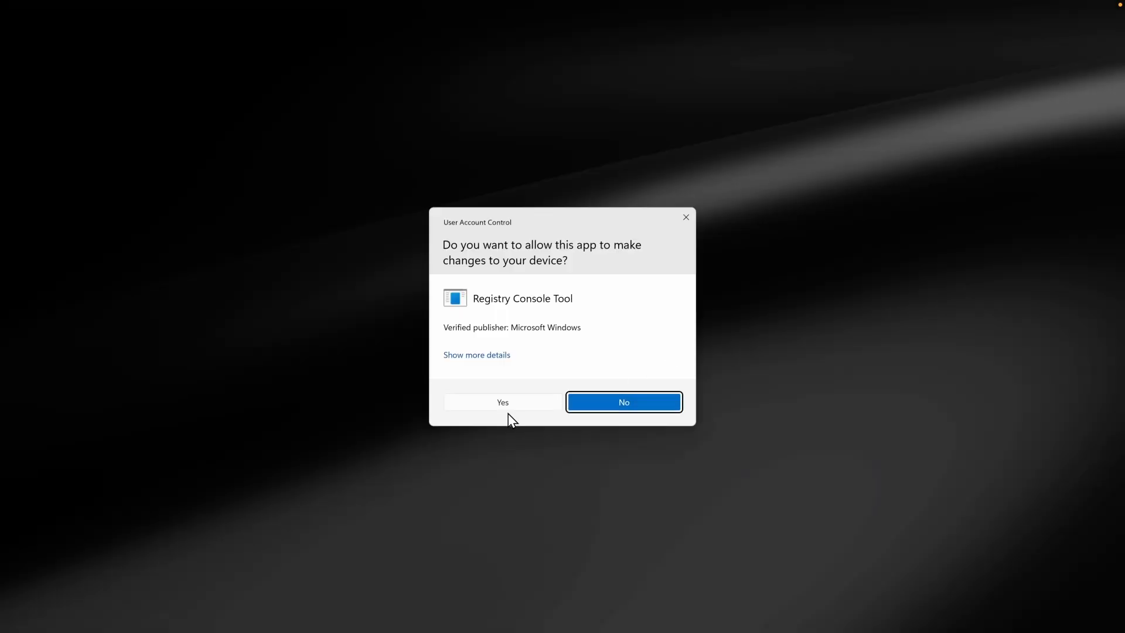
{"action": "left_click", "coordinate": [508, 407]}
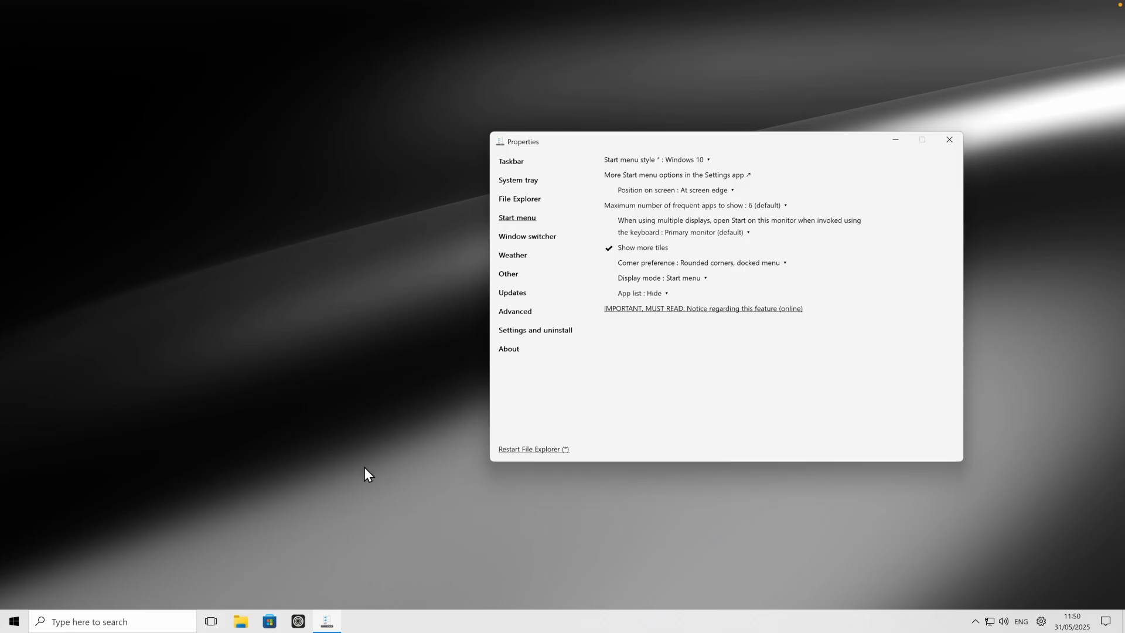
- Examine the Start menu with the app list hidden, including its all apps list, pinned tiles and power options
{"action": "left_click", "coordinate": [18, 619]}
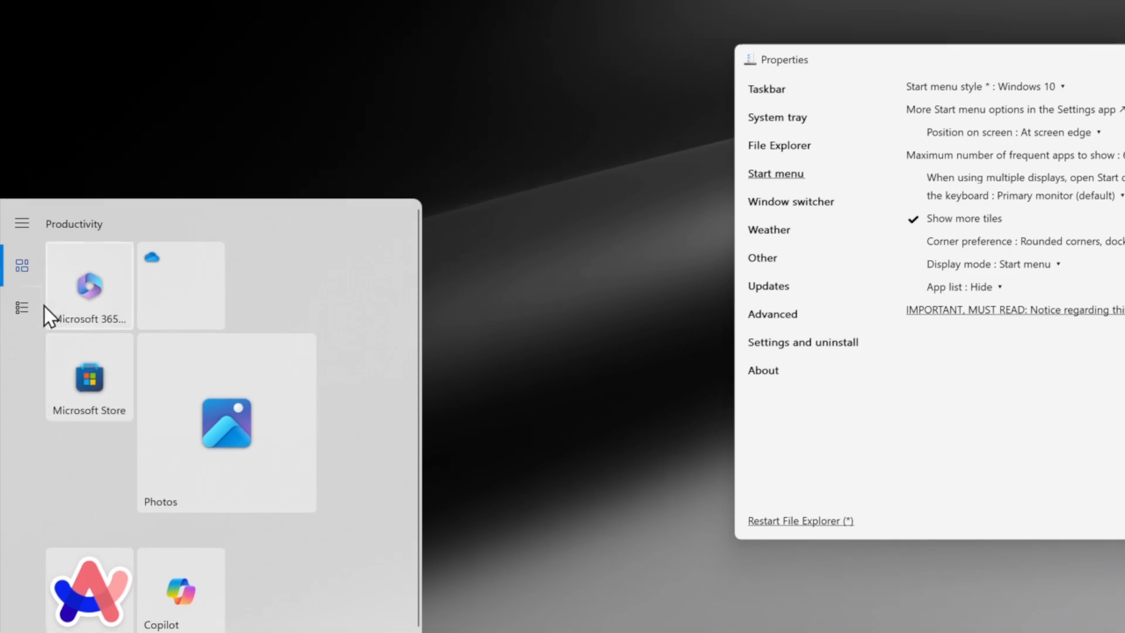
{"action": "left_click", "coordinate": [24, 307]}
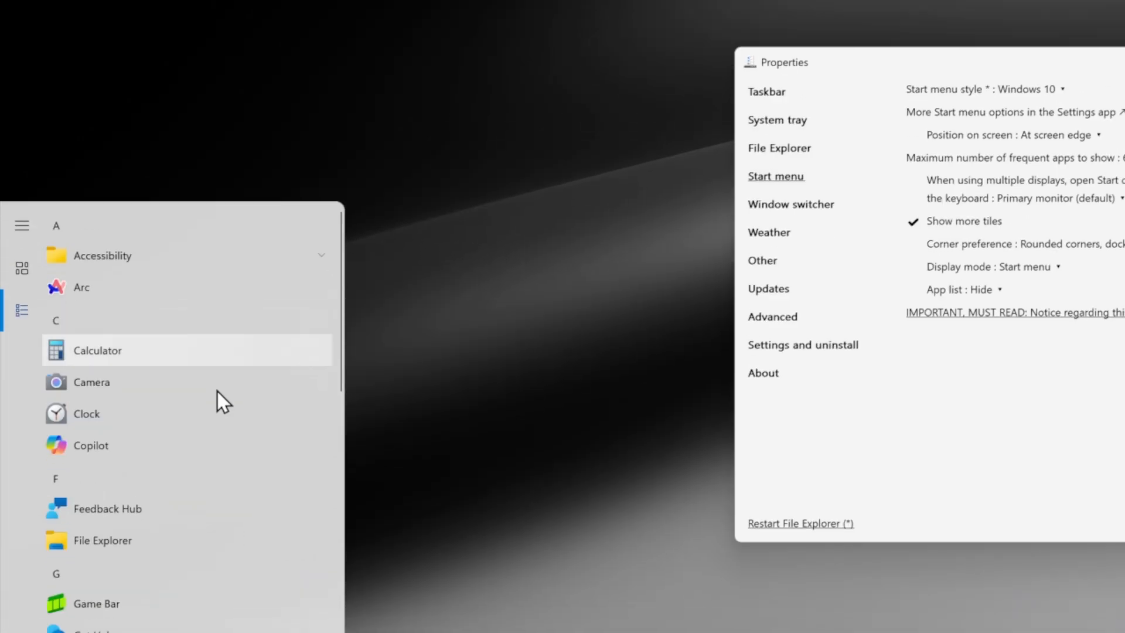
{"action": "scroll", "coordinate": [217, 391], "scroll_direction": "down", "scroll_amount": 10}
{"action": "scroll", "coordinate": [211, 586], "scroll_direction": "up", "scroll_amount": 10}
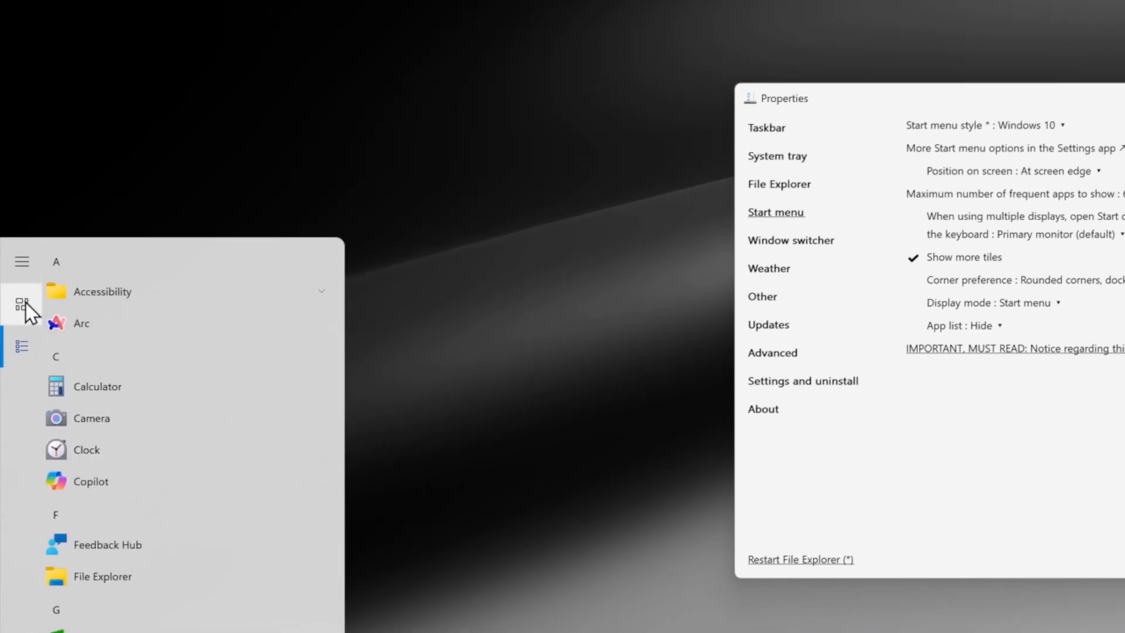
{"action": "left_click", "coordinate": [22, 170]}
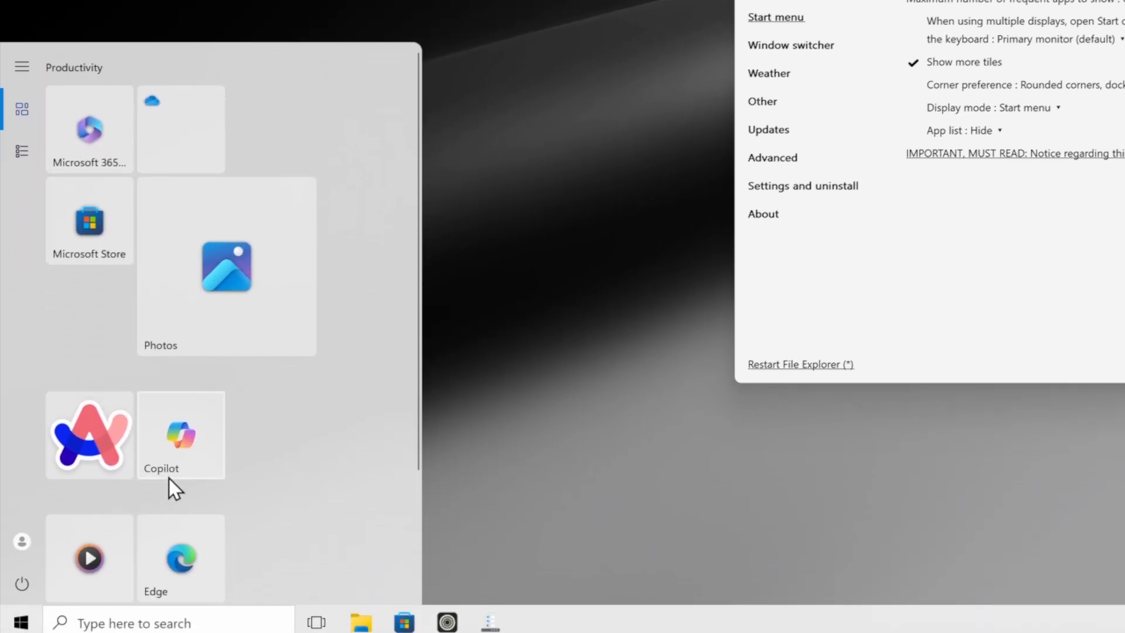
{"action": "scroll", "coordinate": [169, 475], "scroll_direction": "down", "scroll_amount": 3}
{"action": "scroll", "coordinate": [156, 463], "scroll_direction": "up", "scroll_amount": 3}
{"action": "left_click", "coordinate": [29, 586]}
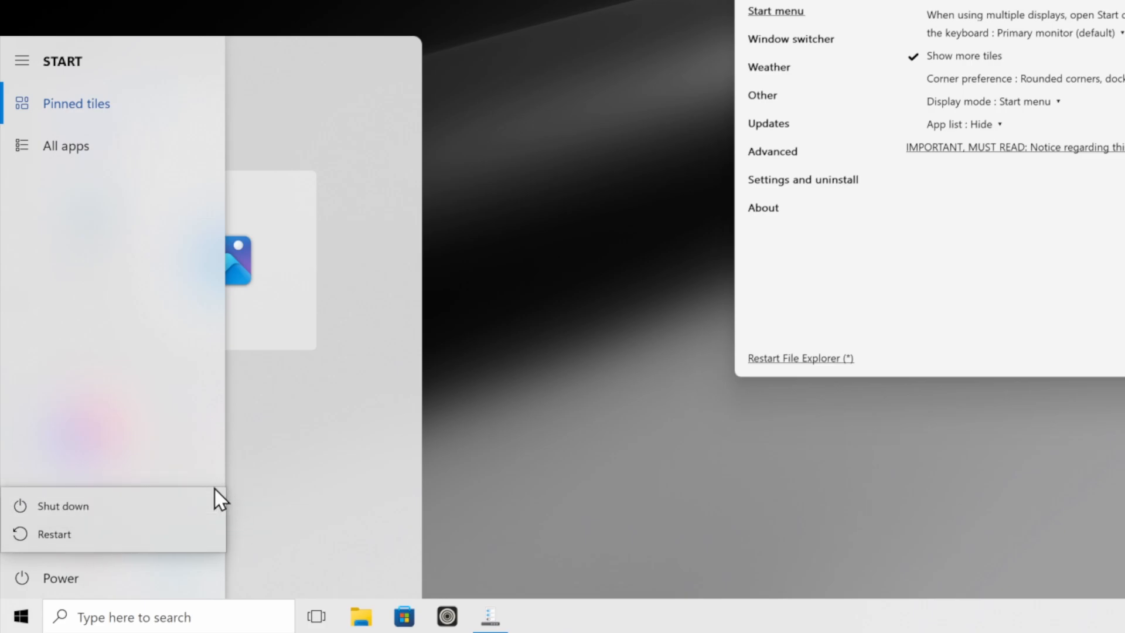
{"action": "left_click", "coordinate": [174, 452]}
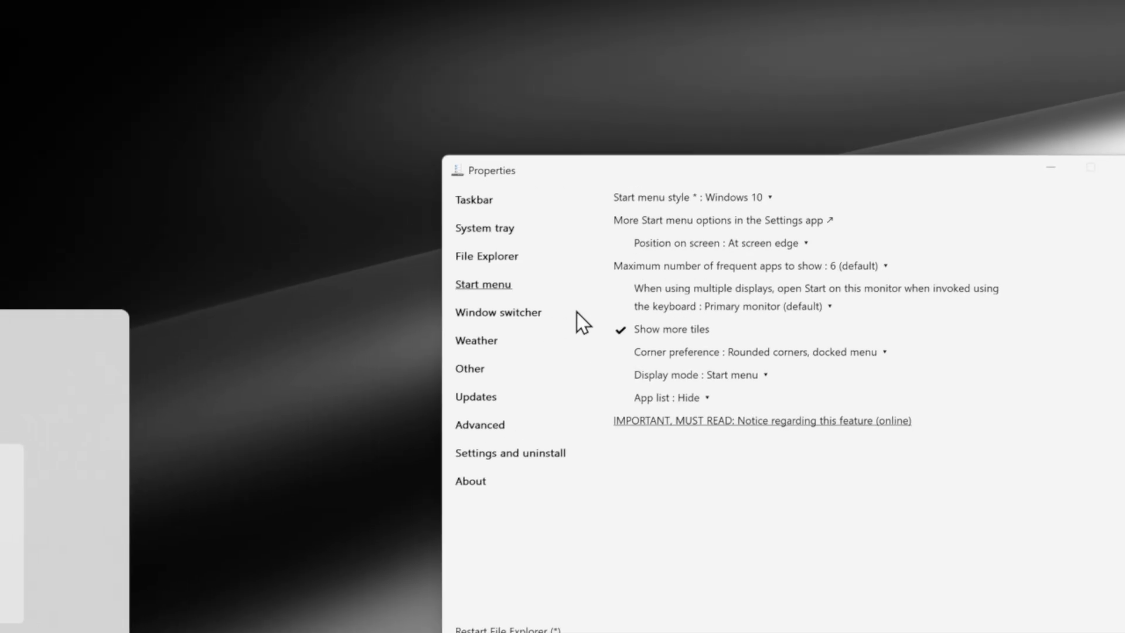
- Preview the Alt+Tab window switcher in the Windows 11 and Windows 10 styles, leaving its style set to "Windows 11 (default)"
{"action": "left_click", "coordinate": [543, 316]}
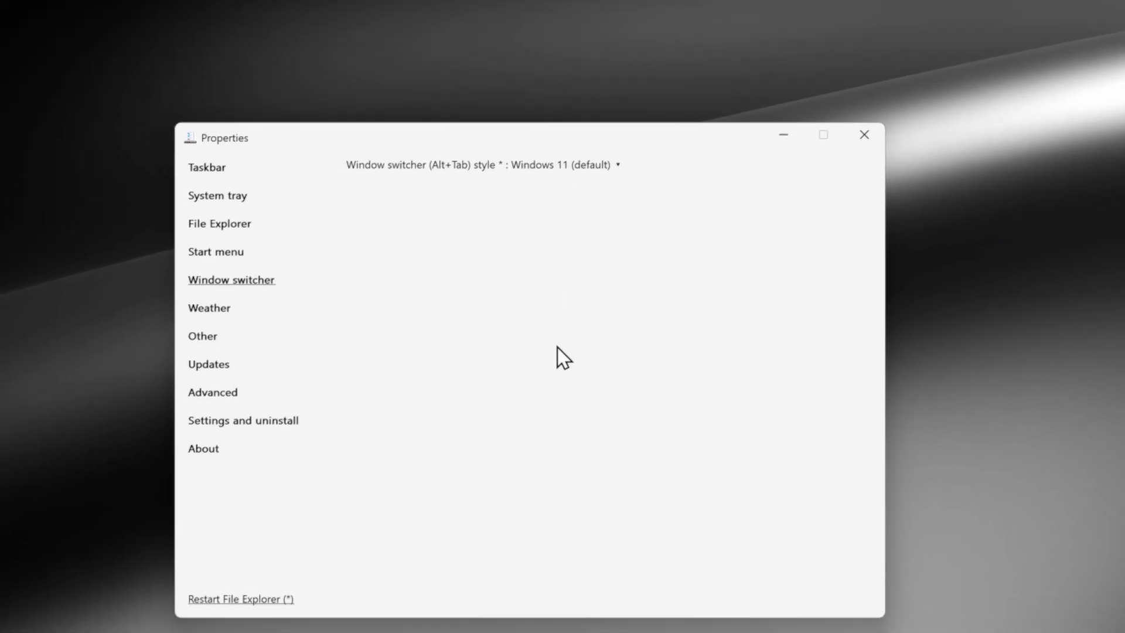
{"action": "key", "text": "alt+Tab"}
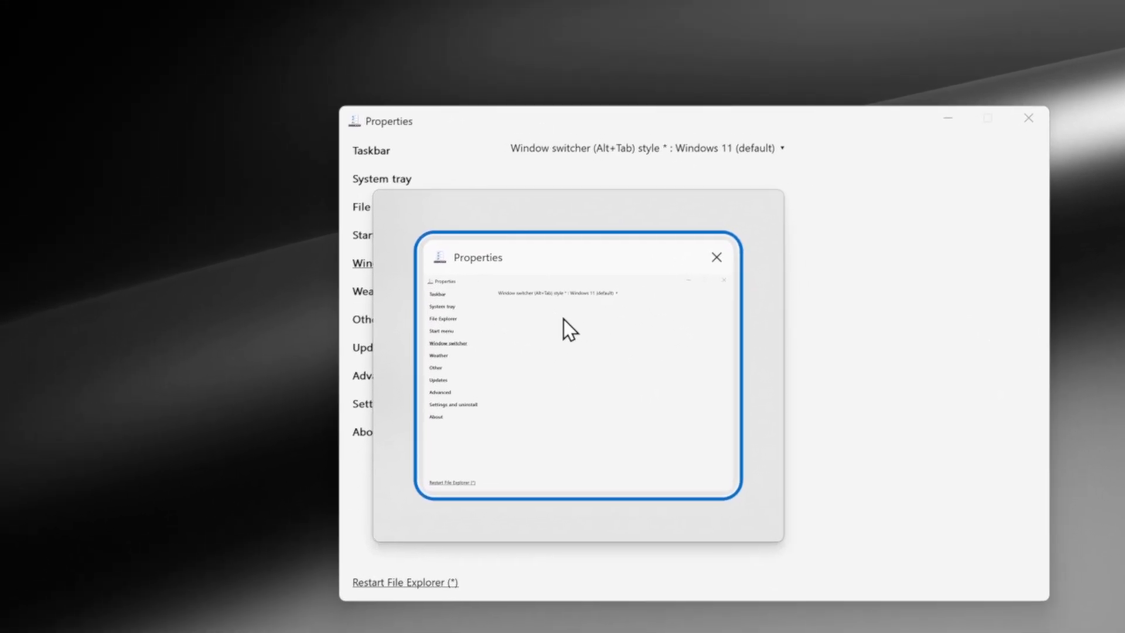
{"action": "left_click", "coordinate": [681, 160]}
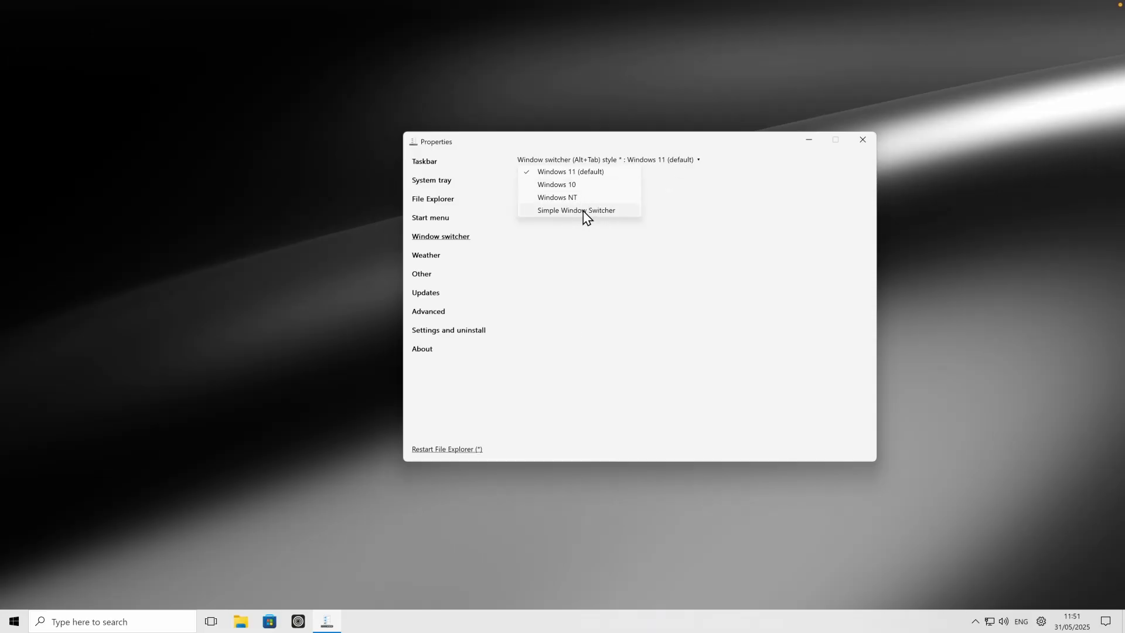
{"action": "left_click", "coordinate": [574, 186]}
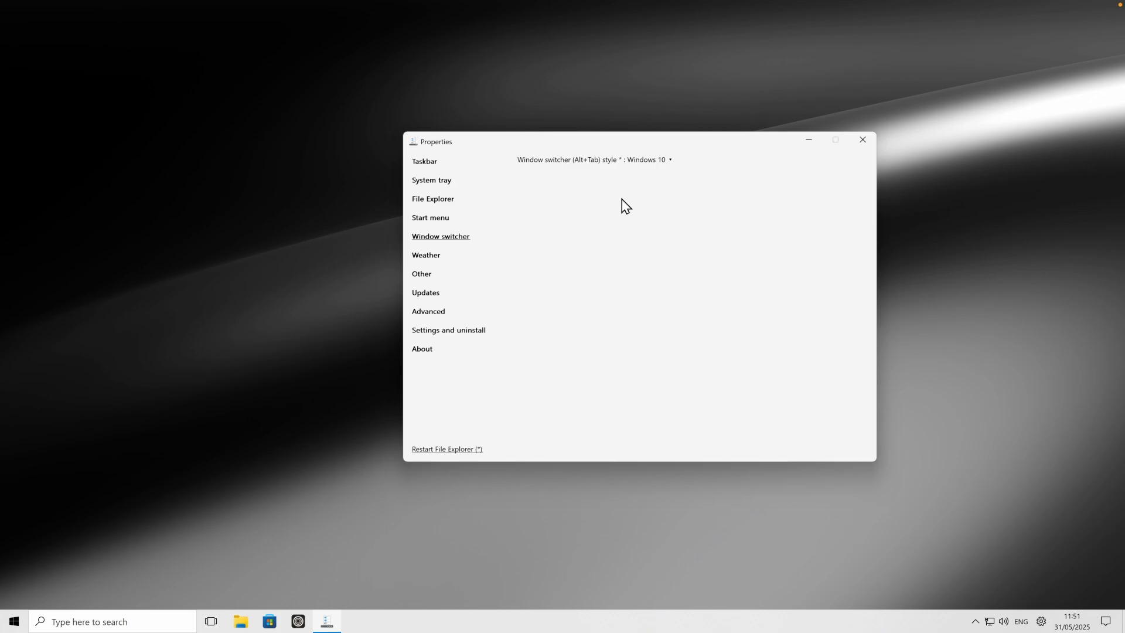
{"action": "key", "text": "alt+Tab"}
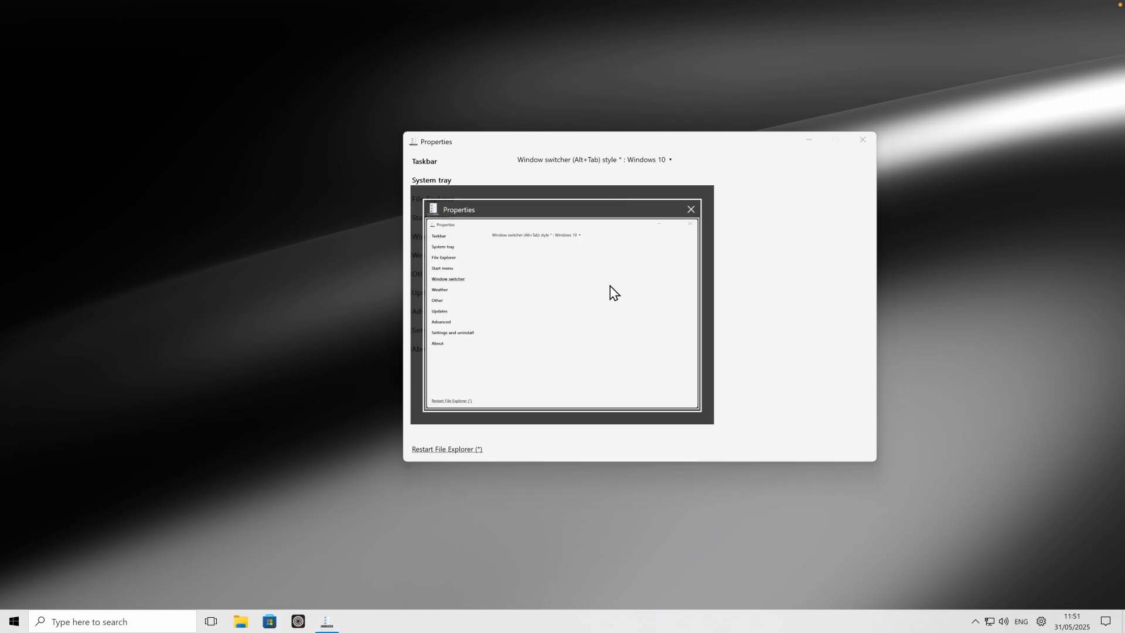
{"action": "left_click", "coordinate": [668, 161]}
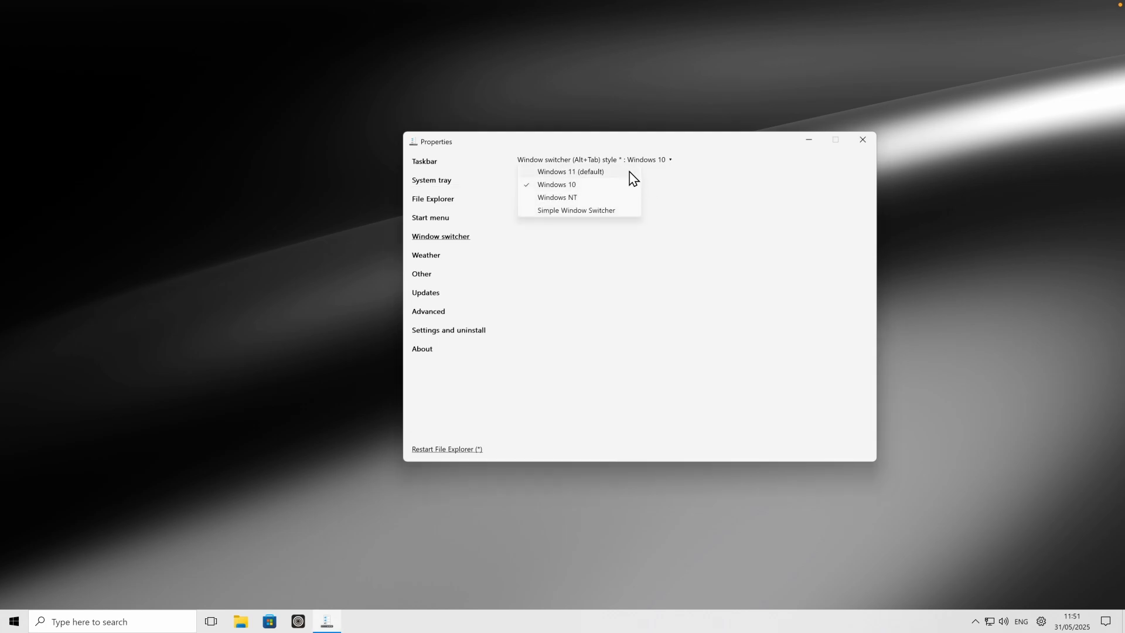
{"action": "left_click", "coordinate": [621, 172]}
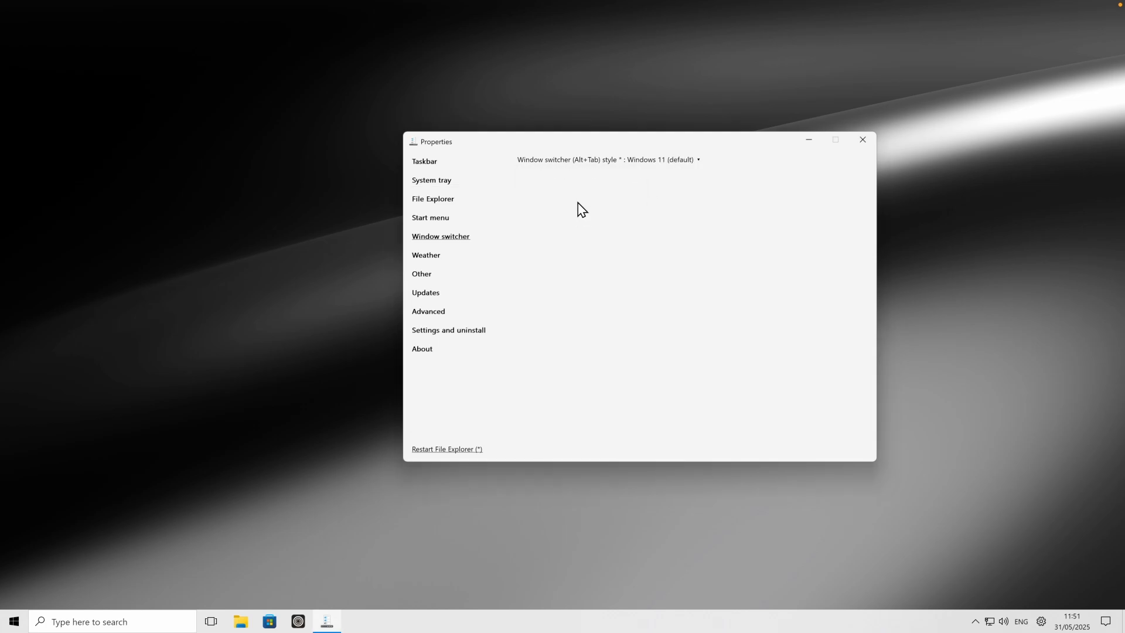
- Set the primary taskbar location on screen to "Left" and restart File Explorer to apply it
{"action": "left_click", "coordinate": [425, 166]}
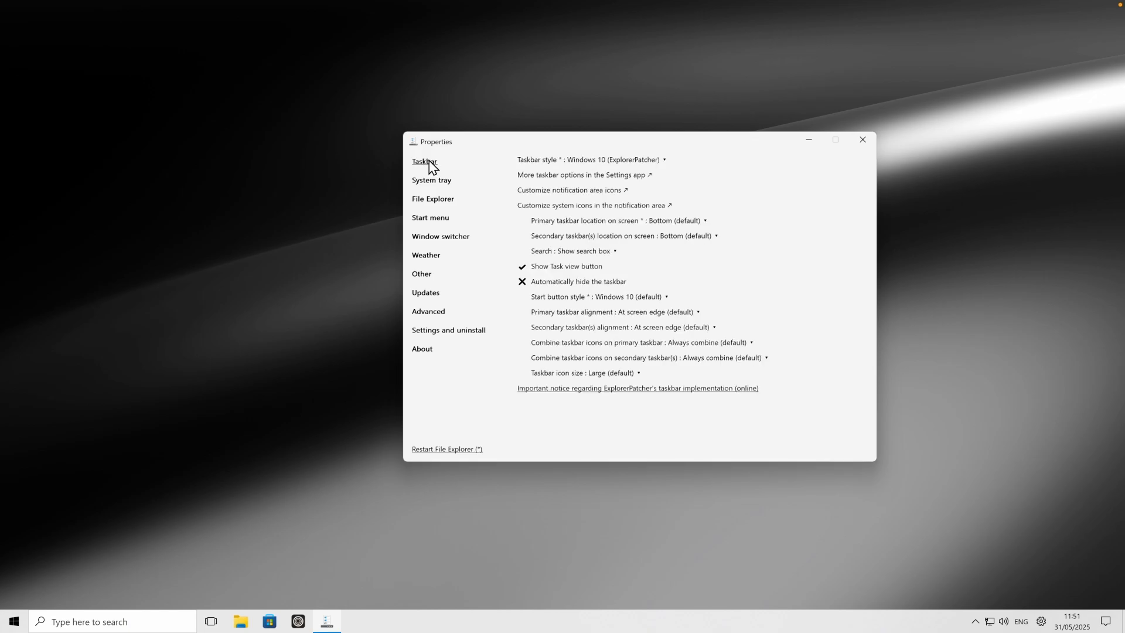
{"action": "left_click", "coordinate": [680, 222]}
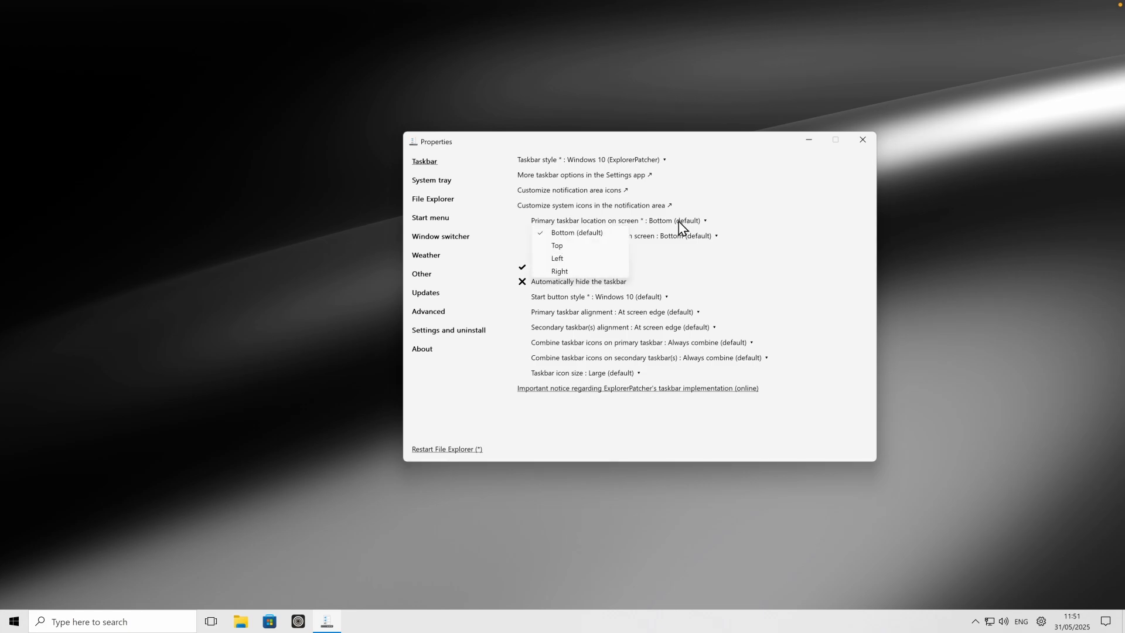
{"action": "left_click", "coordinate": [583, 259]}
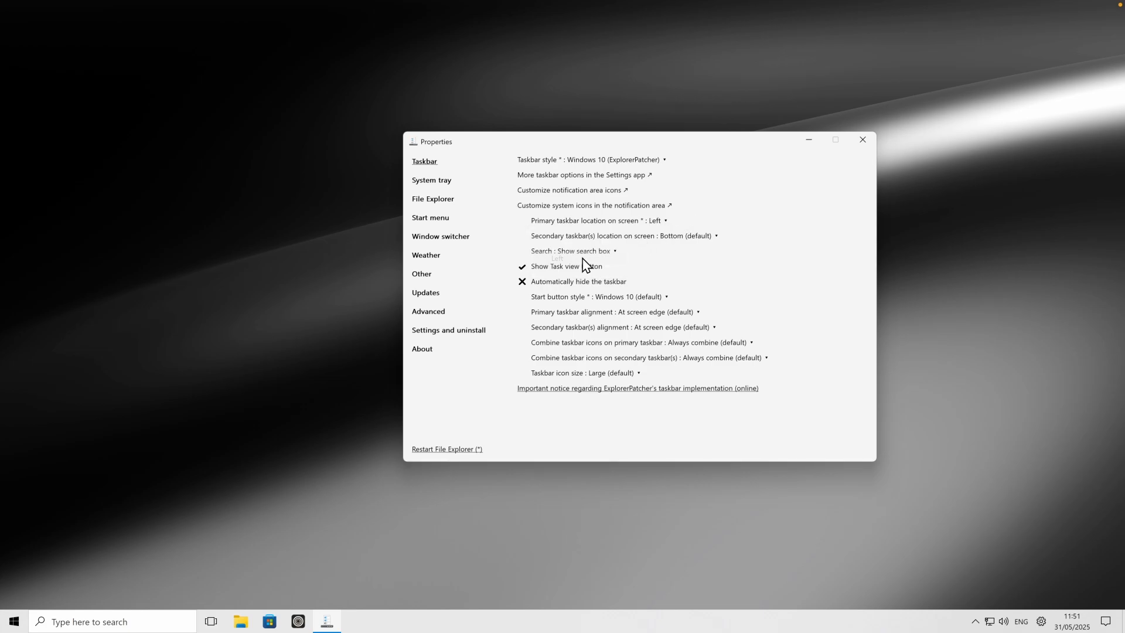
{"action": "left_click", "coordinate": [440, 451]}
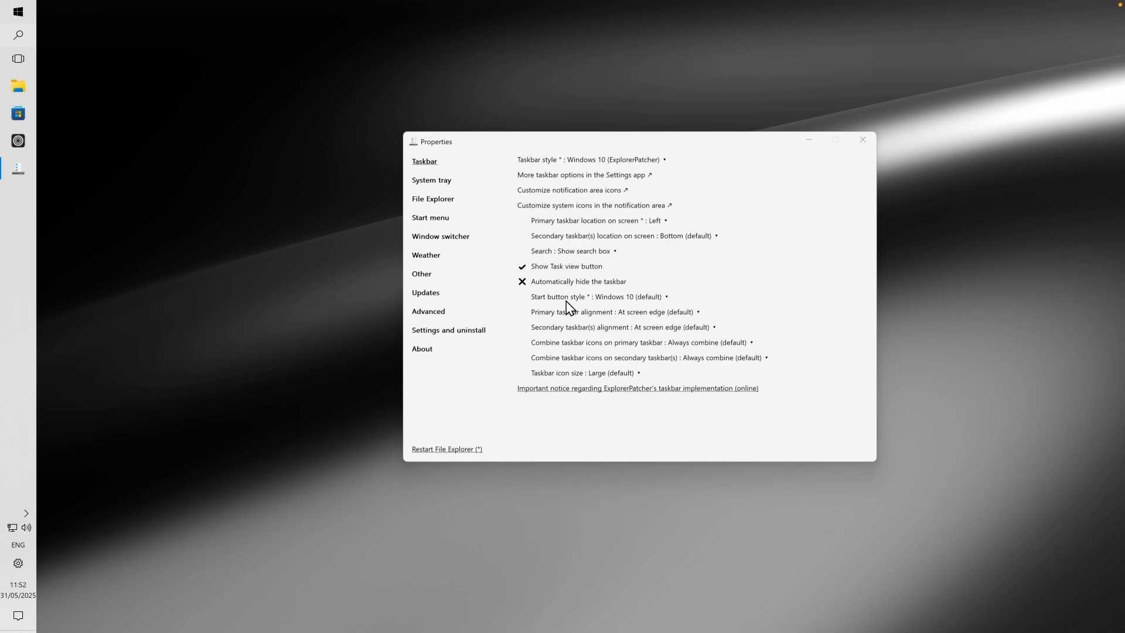
{"action": "left_click", "coordinate": [657, 297]}
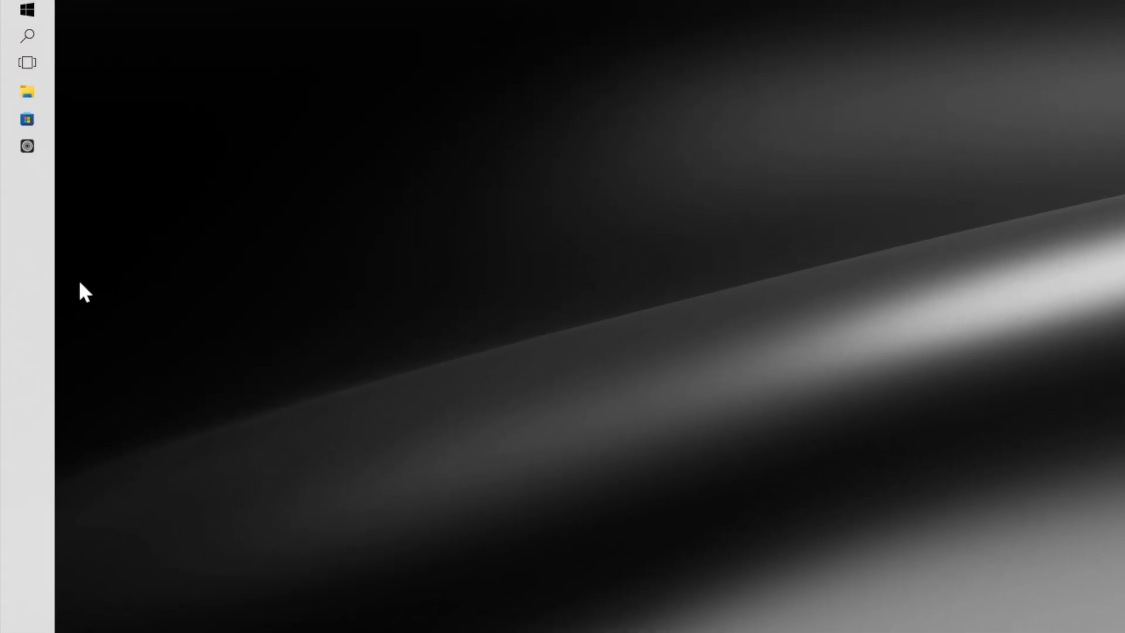
- Reopen ExplorerPatcher's Properties from the taskbar, view the About information and close the window
{"action": "right_click", "coordinate": [30, 270]}
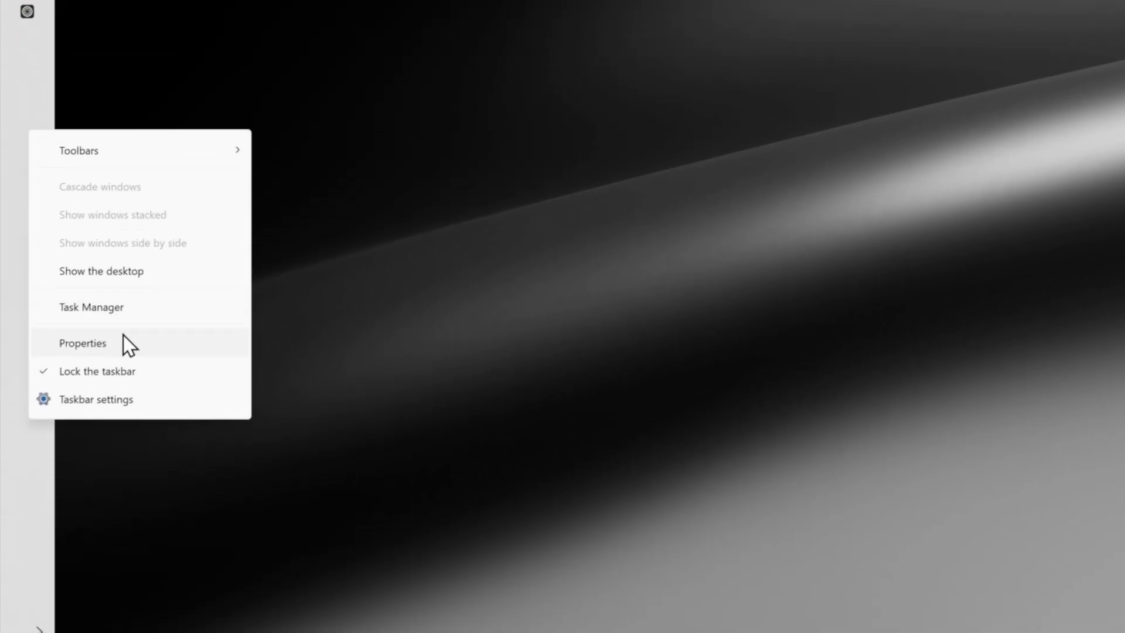
{"action": "left_click", "coordinate": [125, 480]}
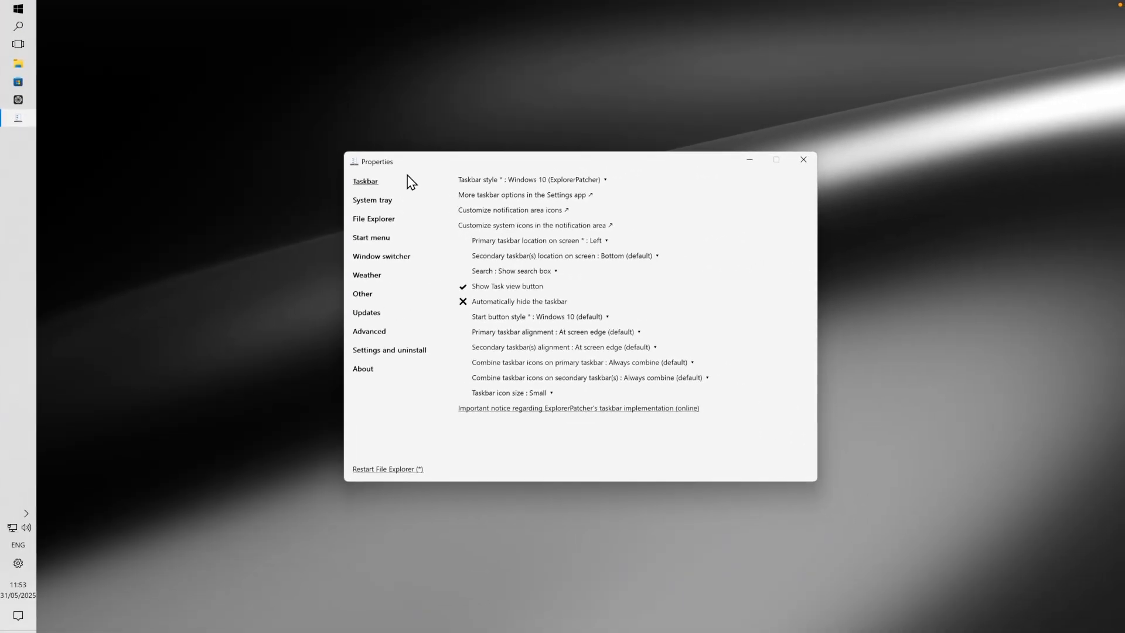
{"action": "left_click", "coordinate": [364, 374]}
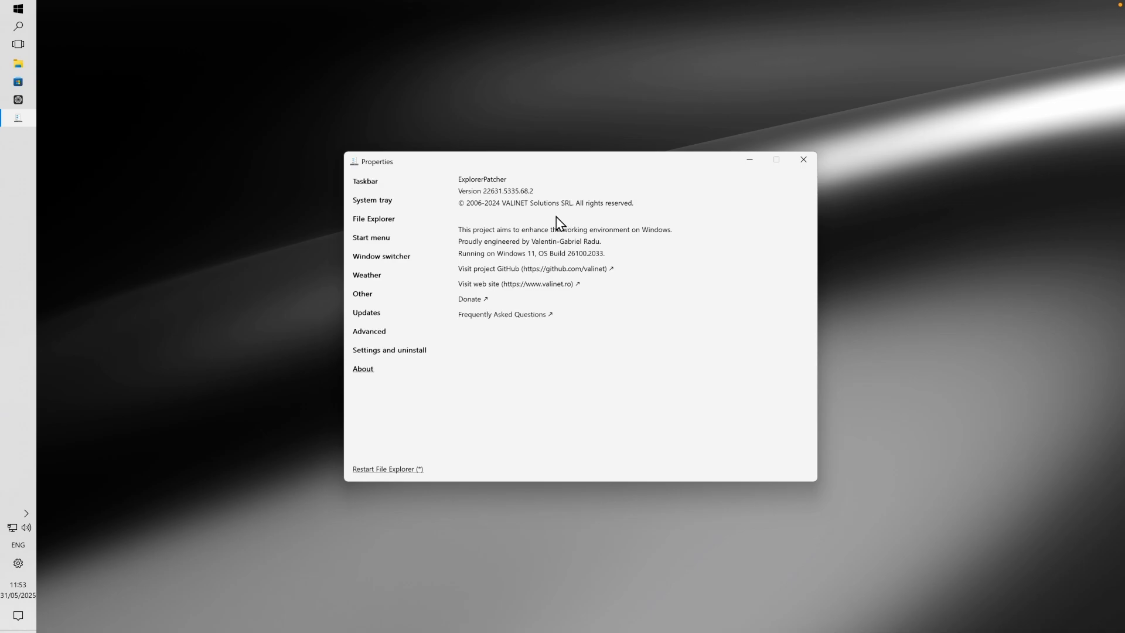
{"action": "key", "text": "alt+F4"}
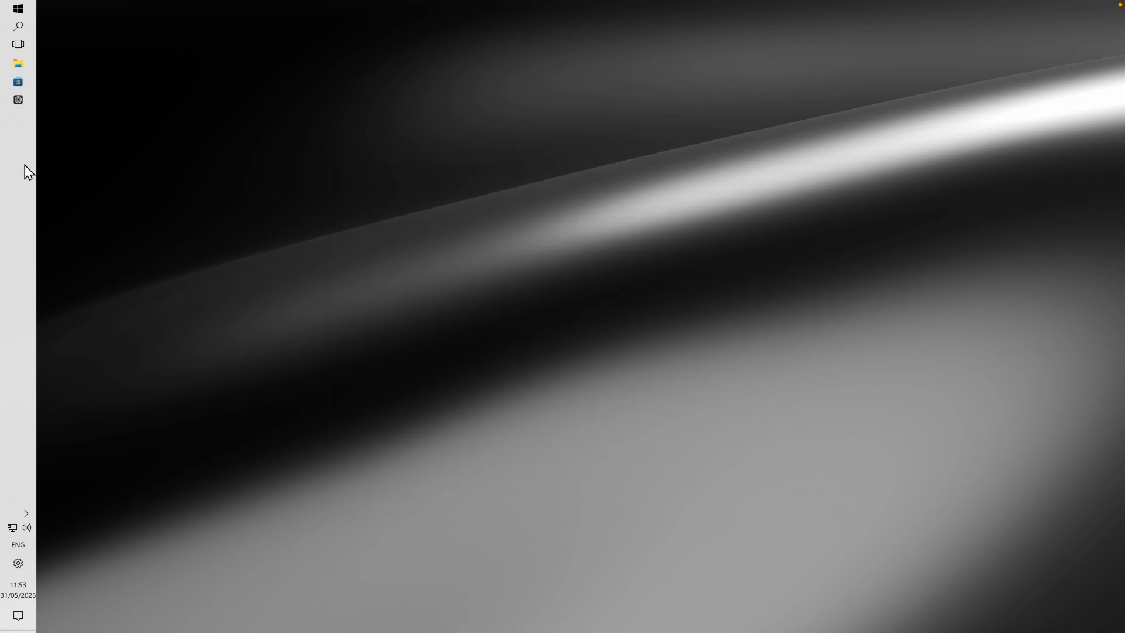
- Turn on "Automatically hide the taskbar" in the taskbar behaviors settings and reveal the hidden taskbar at the screen edge
{"action": "right_click", "coordinate": [25, 166]}
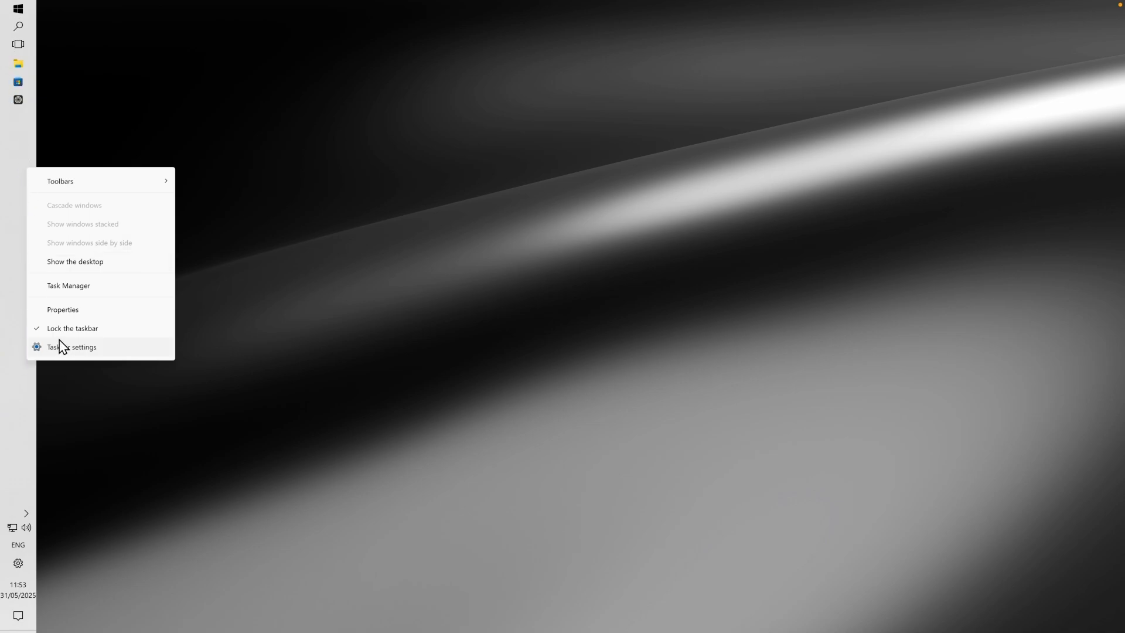
{"action": "left_click", "coordinate": [82, 348]}
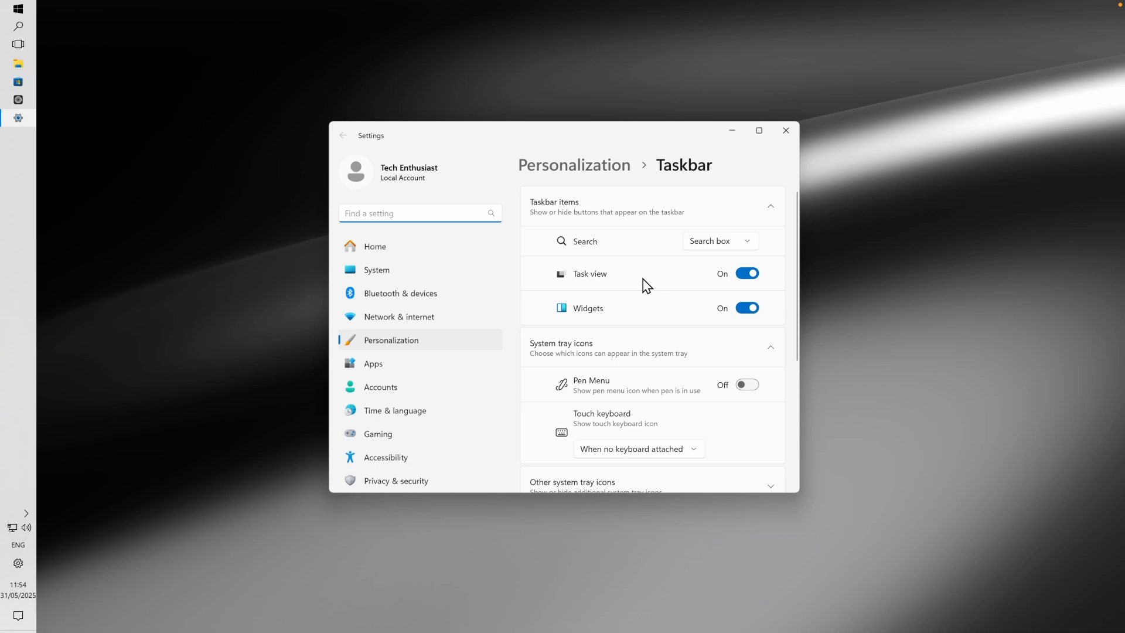
{"action": "scroll", "coordinate": [647, 286], "scroll_direction": "down", "scroll_amount": 5}
{"action": "left_click", "coordinate": [582, 291]}
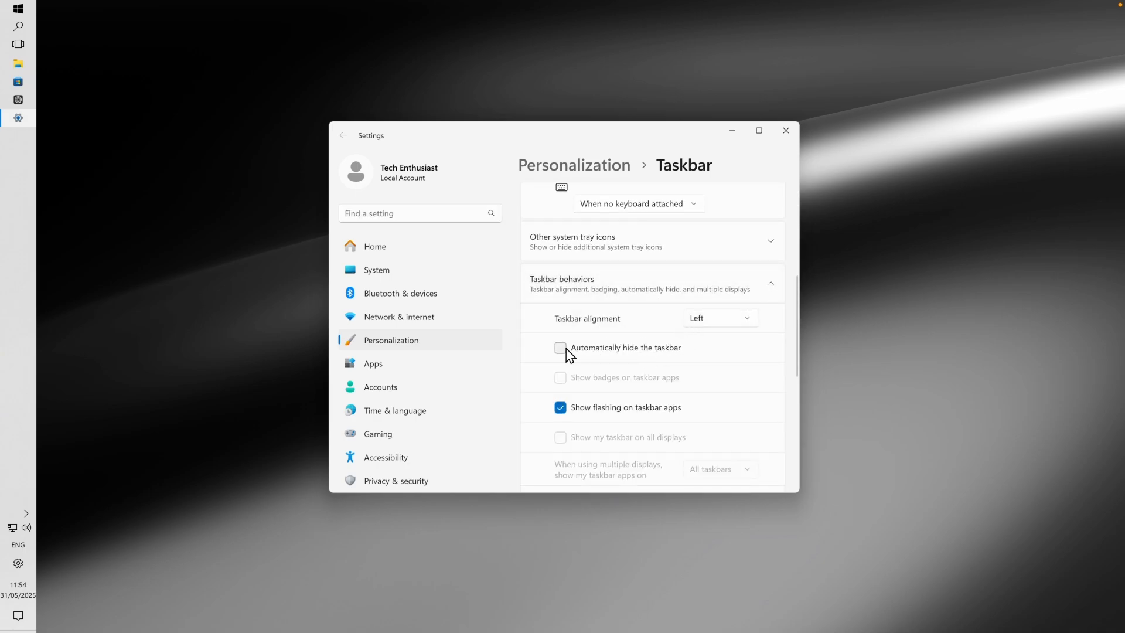
{"action": "left_click", "coordinate": [581, 349]}
{"action": "mouse_move", "coordinate": [3, 316]}
- Find ExplorerPatcher among the installed apps, bring up its uninstall confirmation without confirming it, and close Settings
{"action": "left_click", "coordinate": [390, 367]}
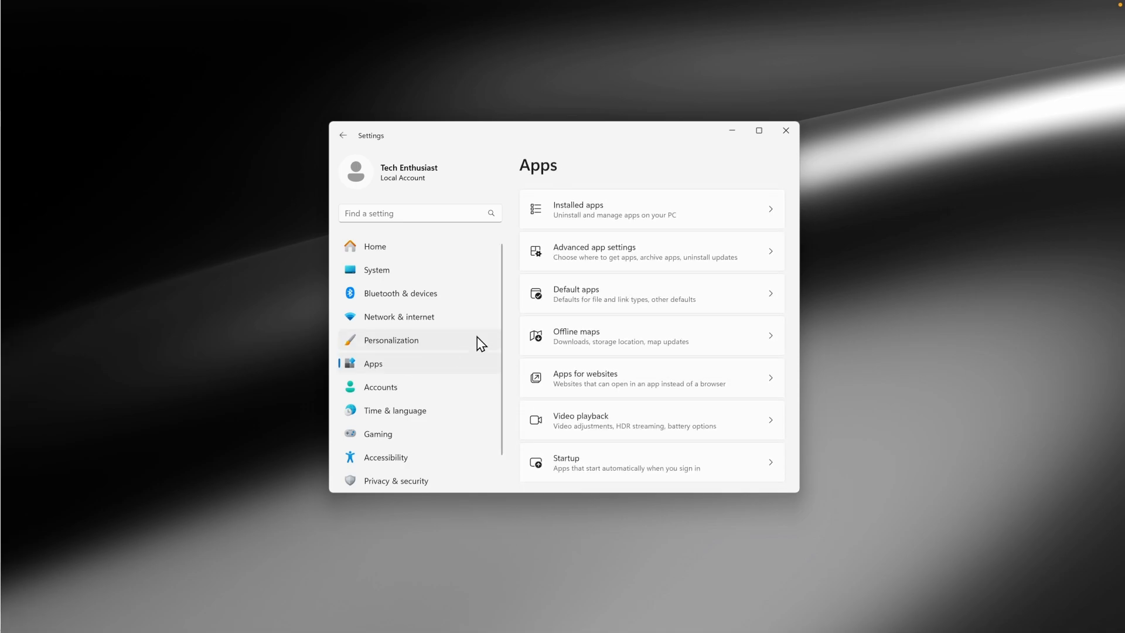
{"action": "left_click", "coordinate": [621, 216]}
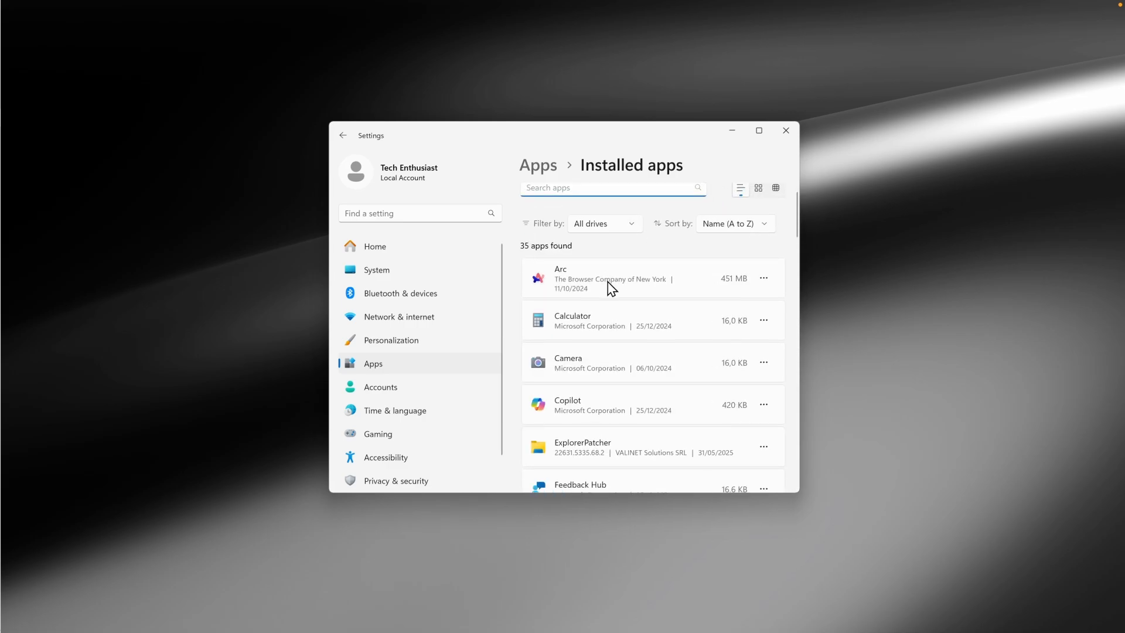
{"action": "scroll", "coordinate": [610, 287], "scroll_direction": "down", "scroll_amount": 2}
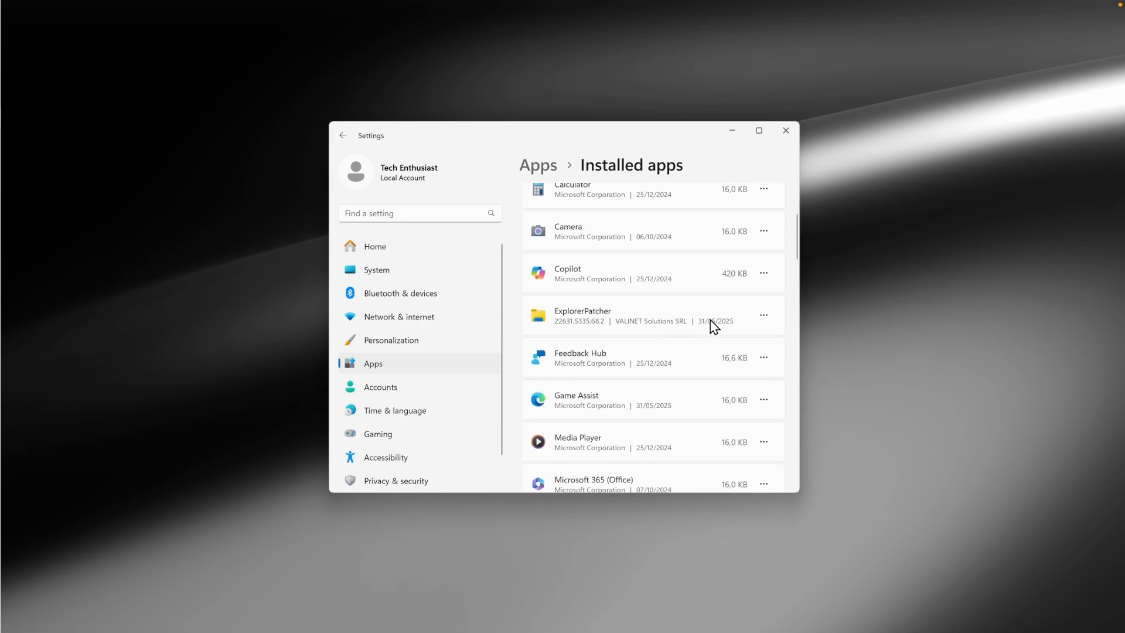
{"action": "left_click", "coordinate": [763, 316]}
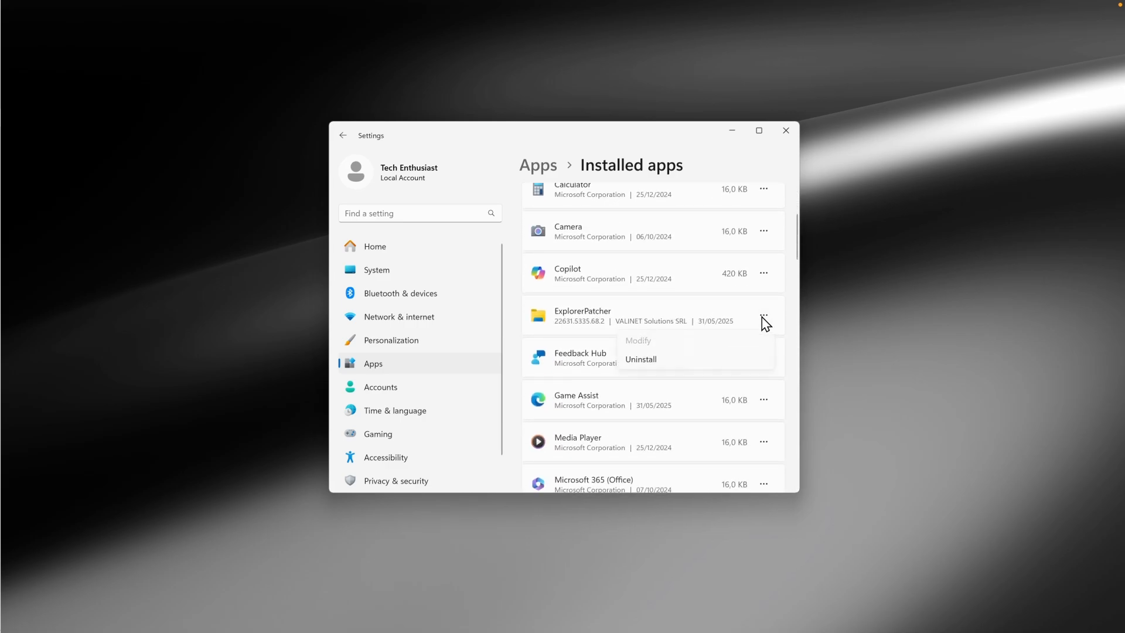
{"action": "left_click", "coordinate": [650, 355]}
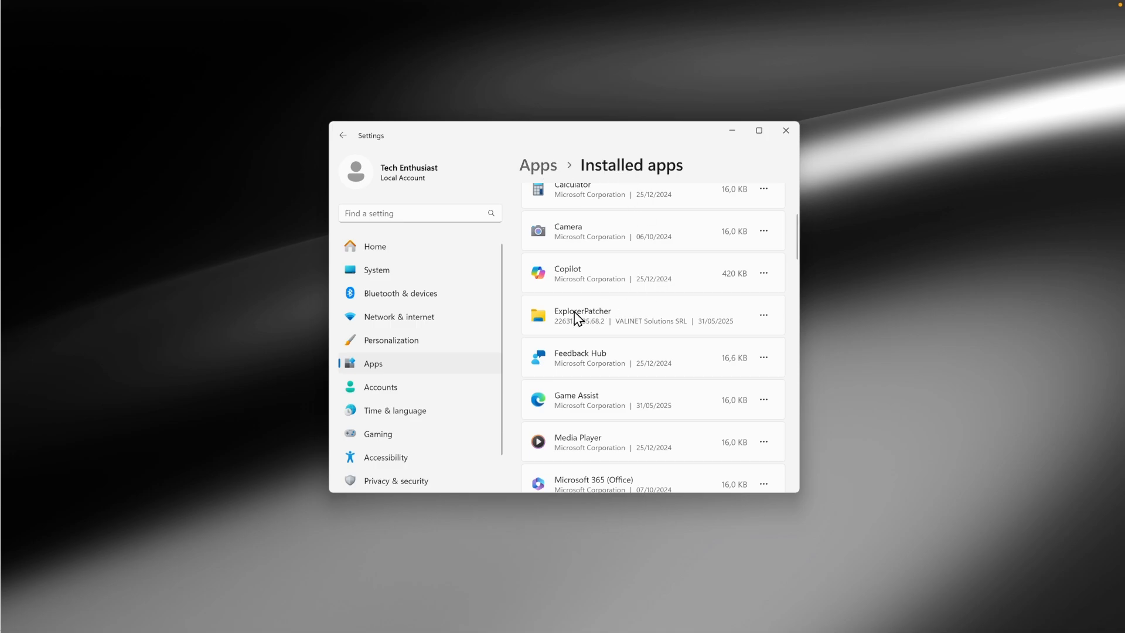
{"action": "left_click", "coordinate": [762, 316]}
{"action": "left_click", "coordinate": [698, 363]}
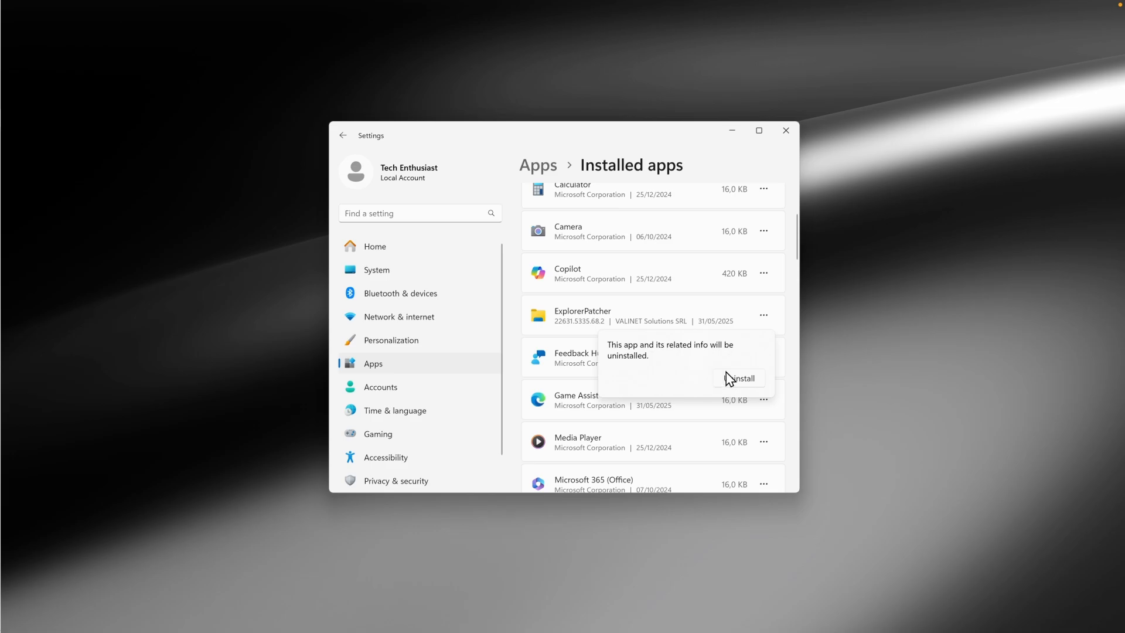
{"action": "left_click", "coordinate": [638, 129]}
{"action": "left_click", "coordinate": [787, 130]}
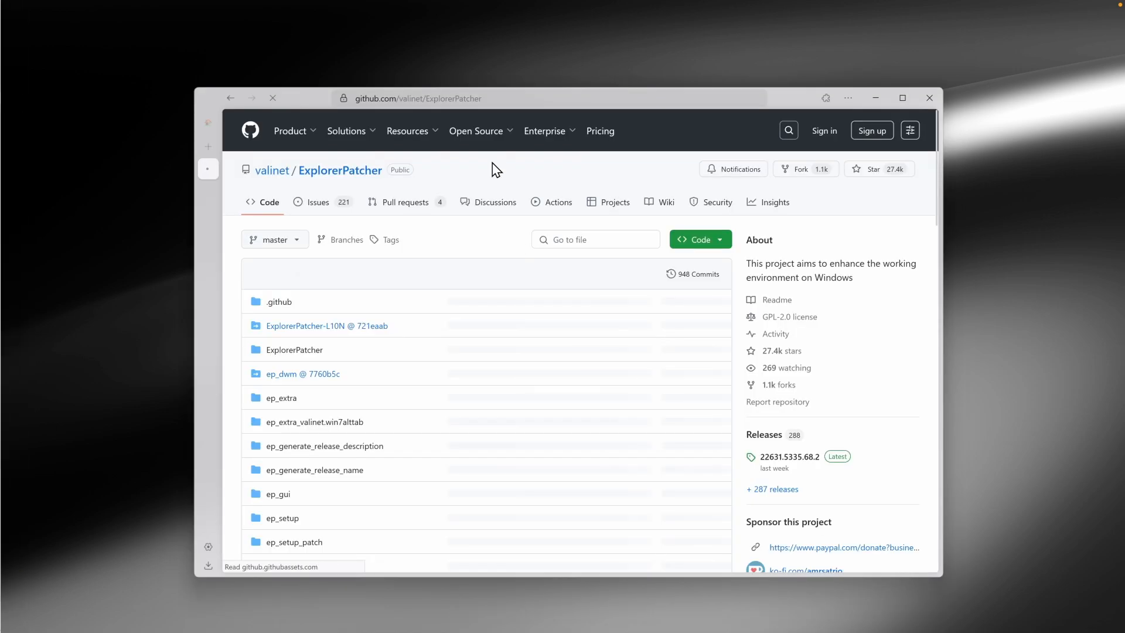
- Switch to the browser and look over the github.com/valinet/ExplorerPatcher repository page, including its address and README instructions
{"action": "left_click_drag", "start_coordinate": [307, 105], "coordinate": [293, 95]}
{"action": "mouse_move", "coordinate": [428, 110]}
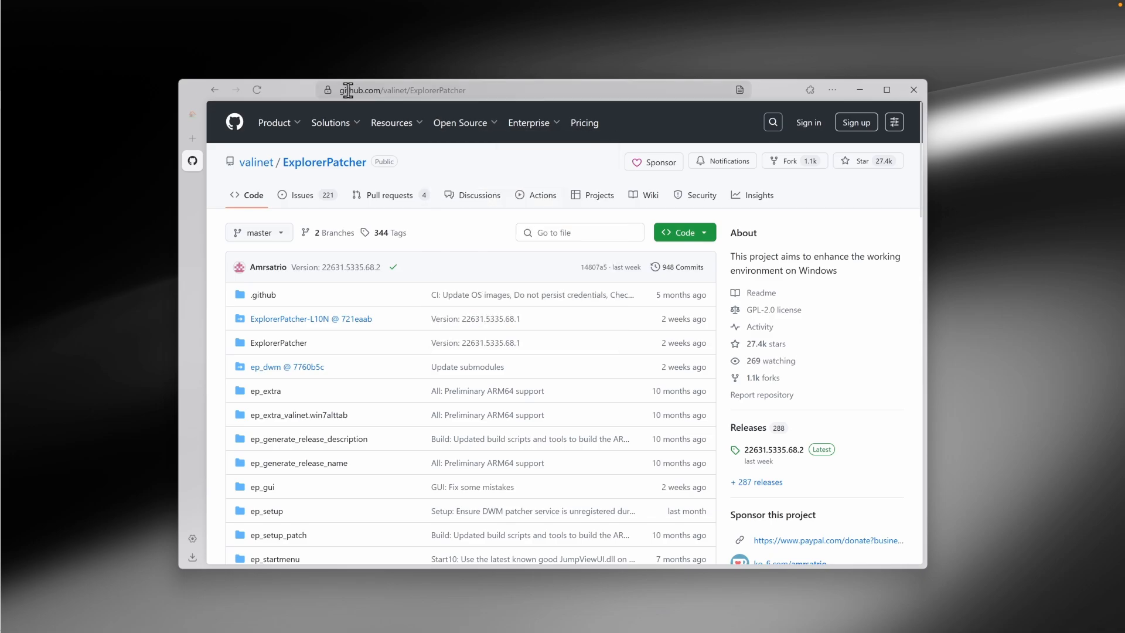
{"action": "left_click", "coordinate": [400, 89]}
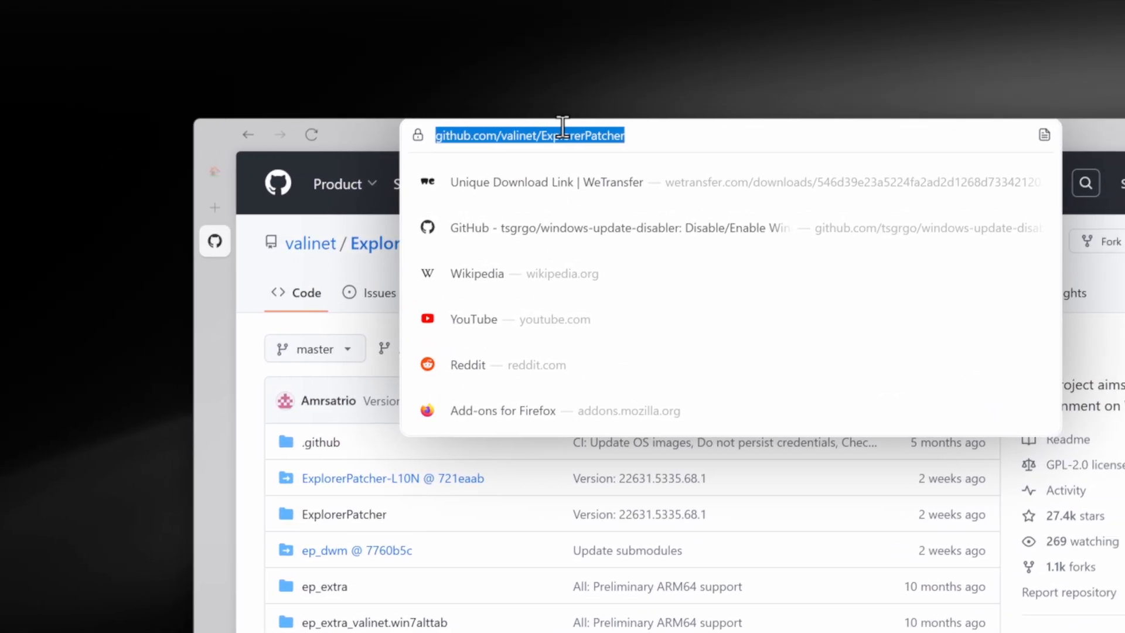
{"action": "key", "text": "Escape"}
{"action": "mouse_move", "coordinate": [615, 184]}
{"action": "scroll", "coordinate": [565, 326], "scroll_direction": "down", "scroll_amount": 15}
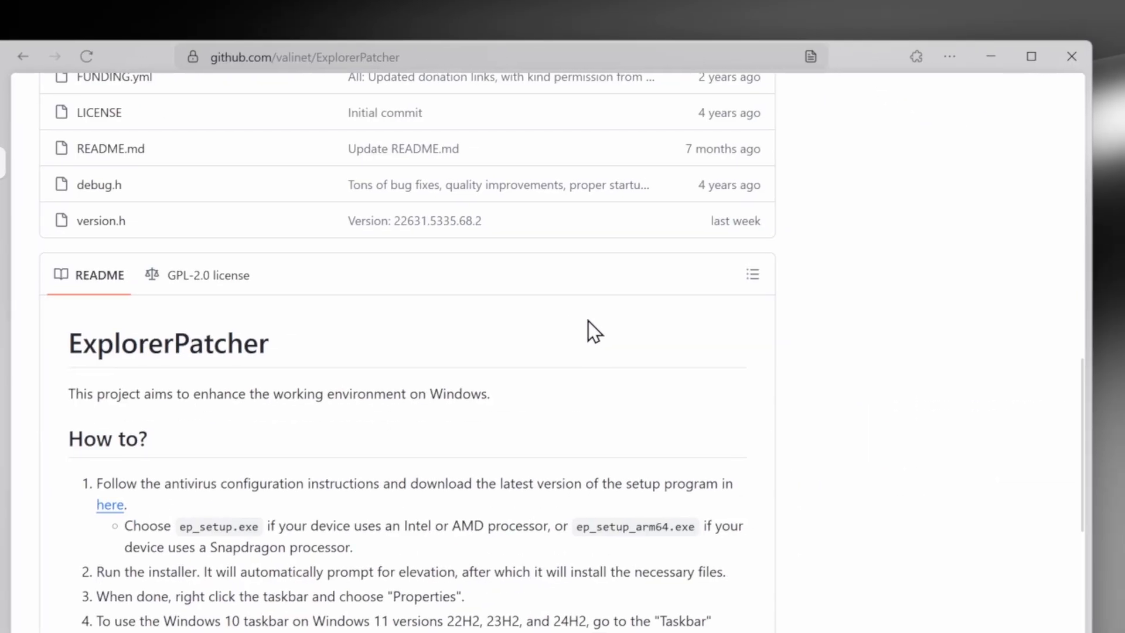
{"action": "scroll", "coordinate": [588, 321], "scroll_direction": "up", "scroll_amount": 15}
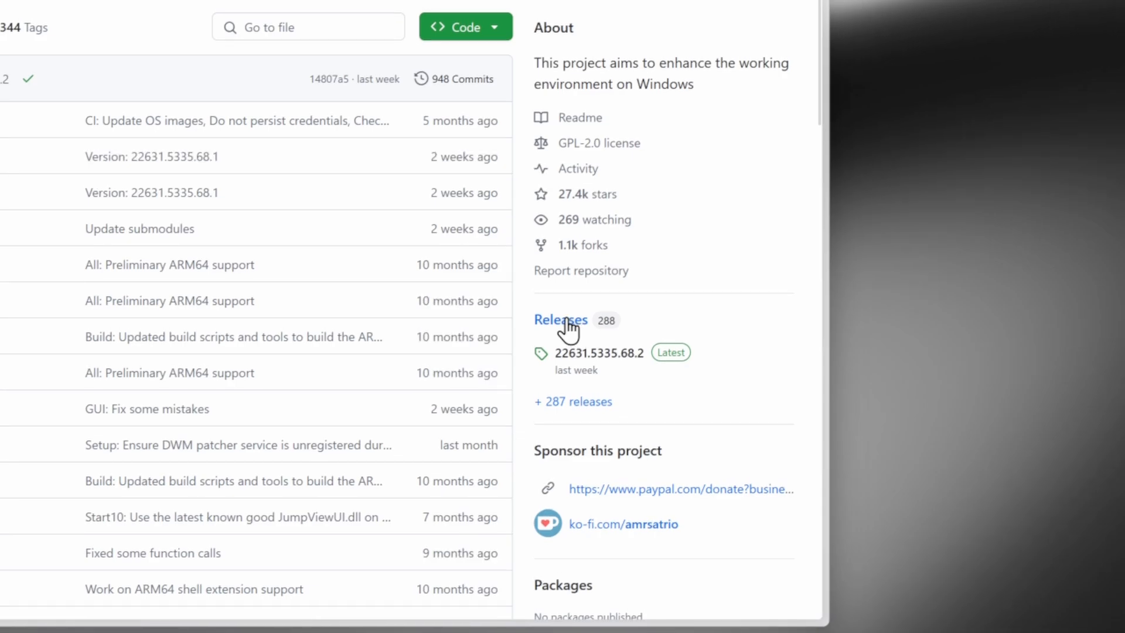
- Open the repository's releases and read through the warnings, change notes and assets of the latest release
{"action": "left_click", "coordinate": [568, 321]}
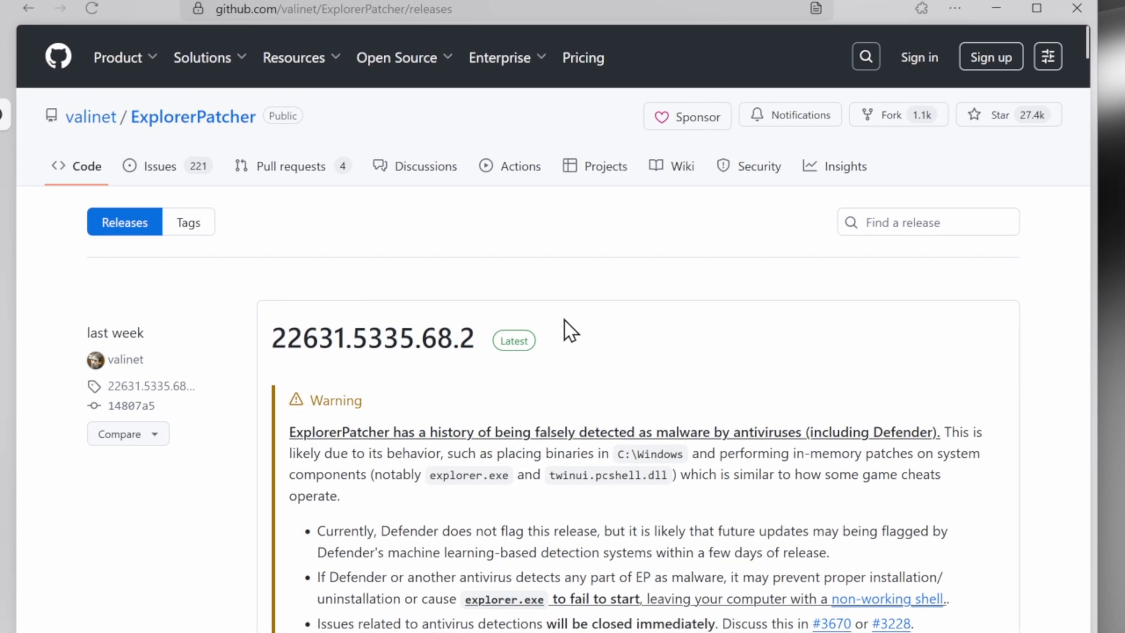
{"action": "scroll", "coordinate": [565, 319], "scroll_direction": "down", "scroll_amount": 5}
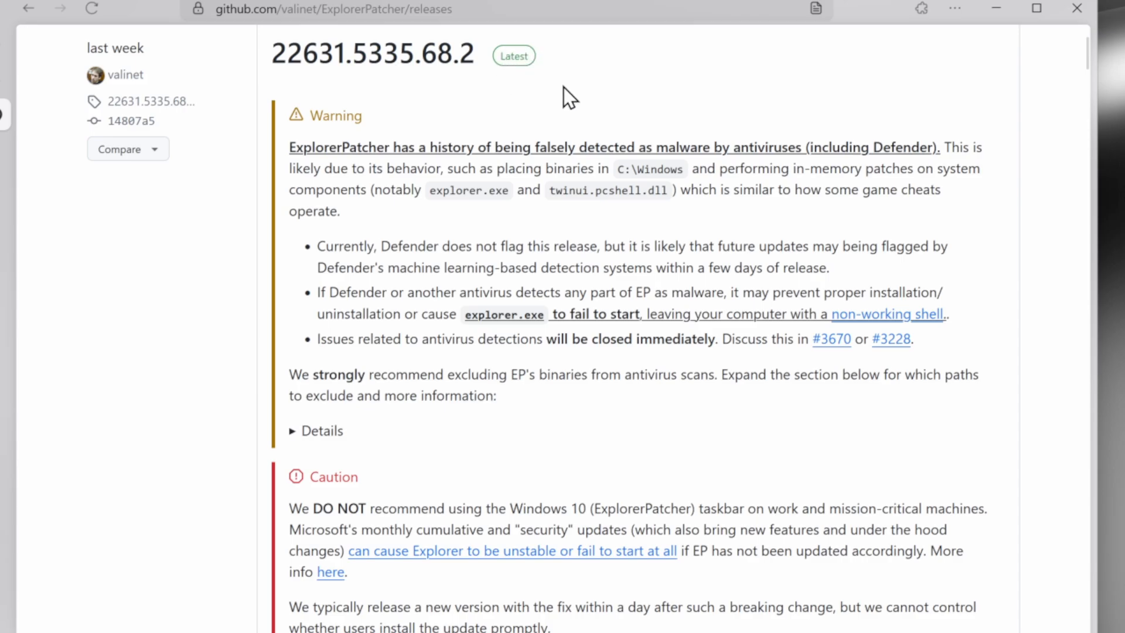
{"action": "scroll", "coordinate": [500, 258], "scroll_direction": "down", "scroll_amount": 20}
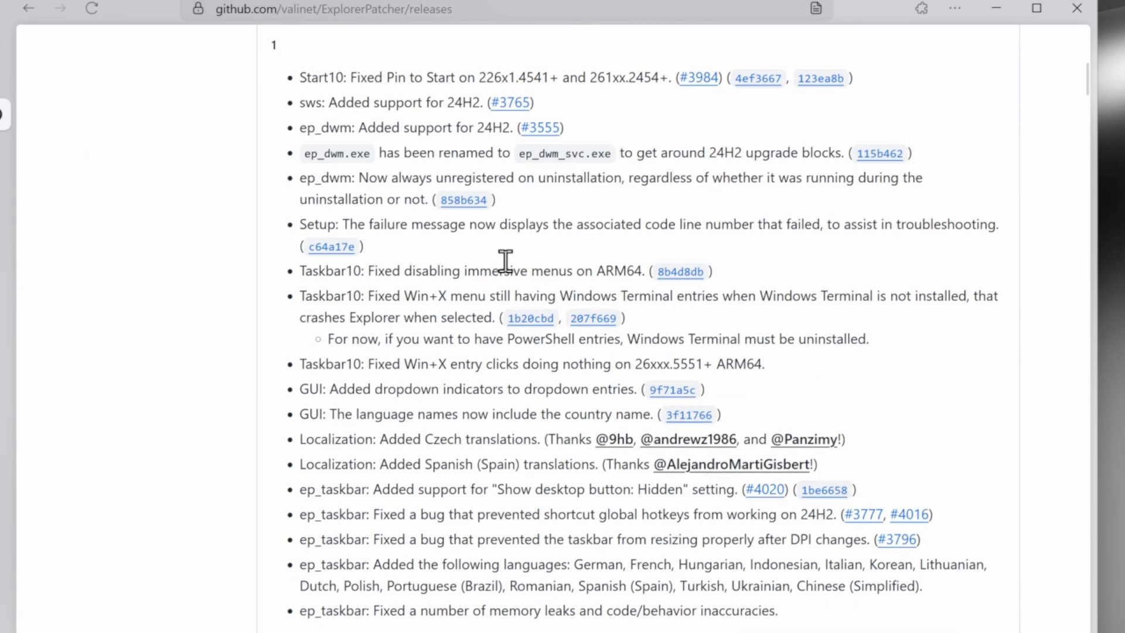
{"action": "scroll", "coordinate": [505, 261], "scroll_direction": "down", "scroll_amount": 8}
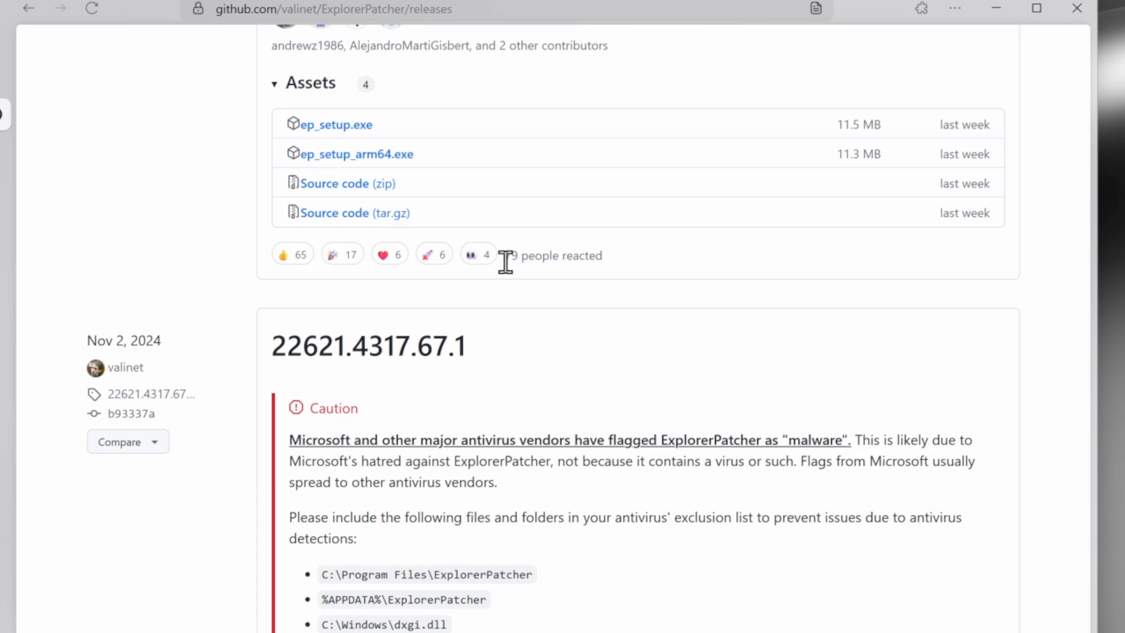
{"action": "scroll", "coordinate": [505, 276], "scroll_direction": "down", "scroll_amount": 13}
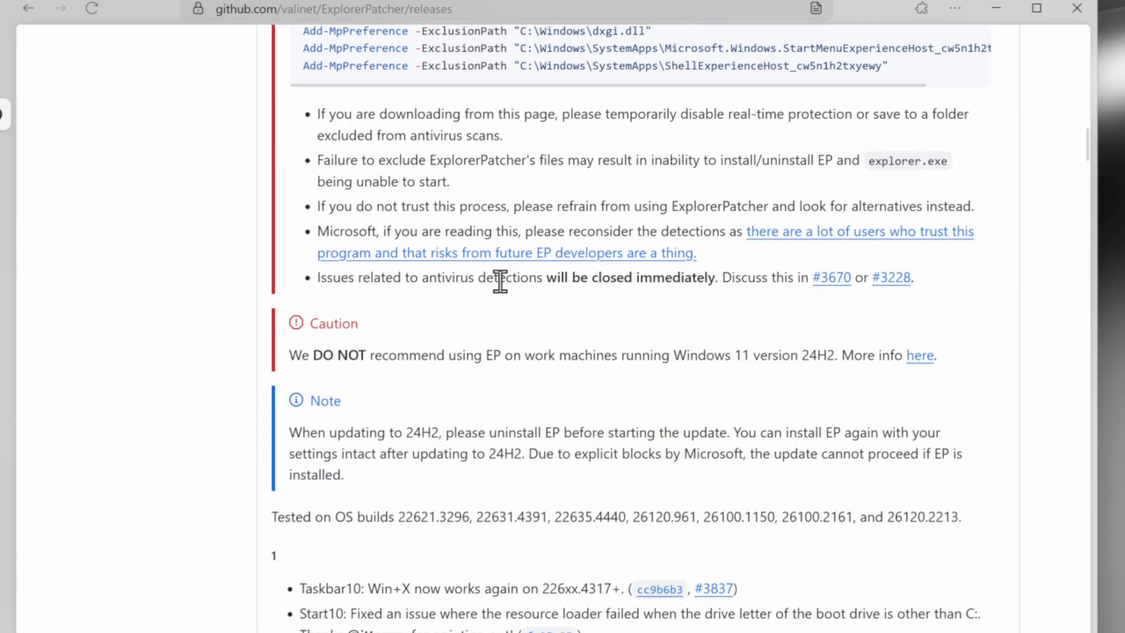
{"action": "scroll", "coordinate": [550, 334], "scroll_direction": "up", "scroll_amount": 20}
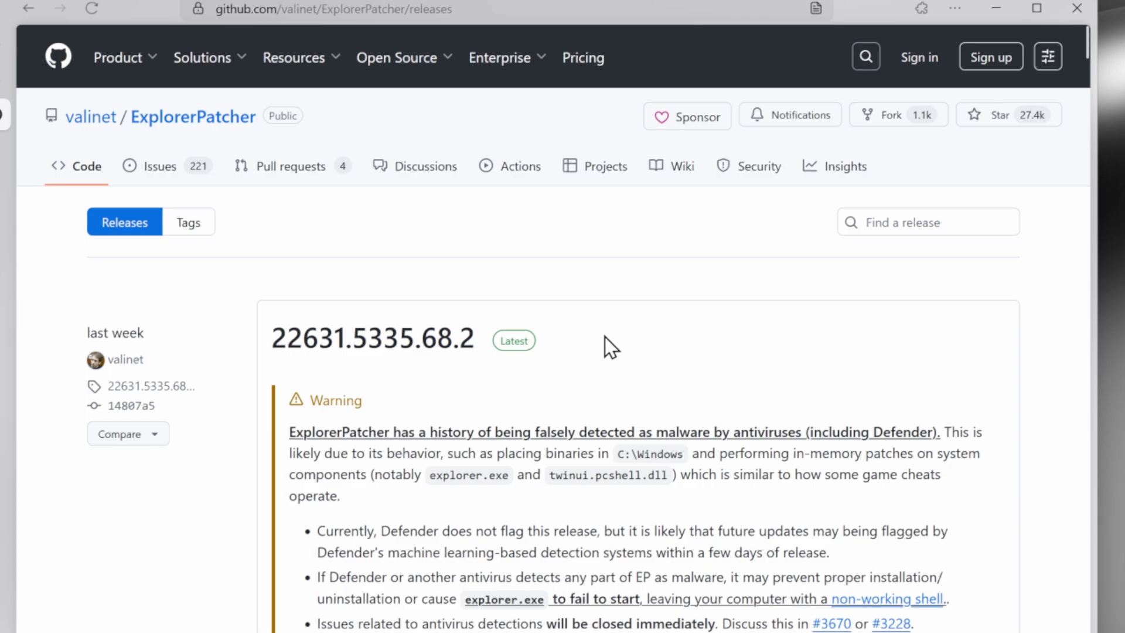
- Download ep_setup_arm64.exe from the assets of the latest release, 22631.5335.68.2
{"action": "scroll", "coordinate": [642, 315], "scroll_direction": "down", "scroll_amount": 3}
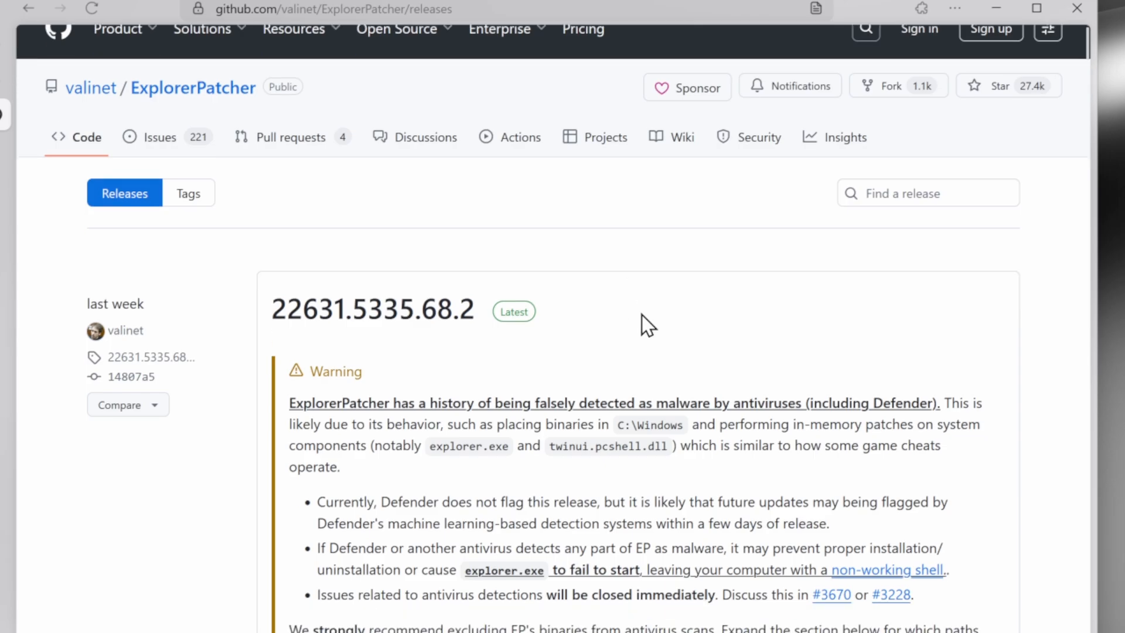
{"action": "scroll", "coordinate": [598, 354], "scroll_direction": "down", "scroll_amount": 20}
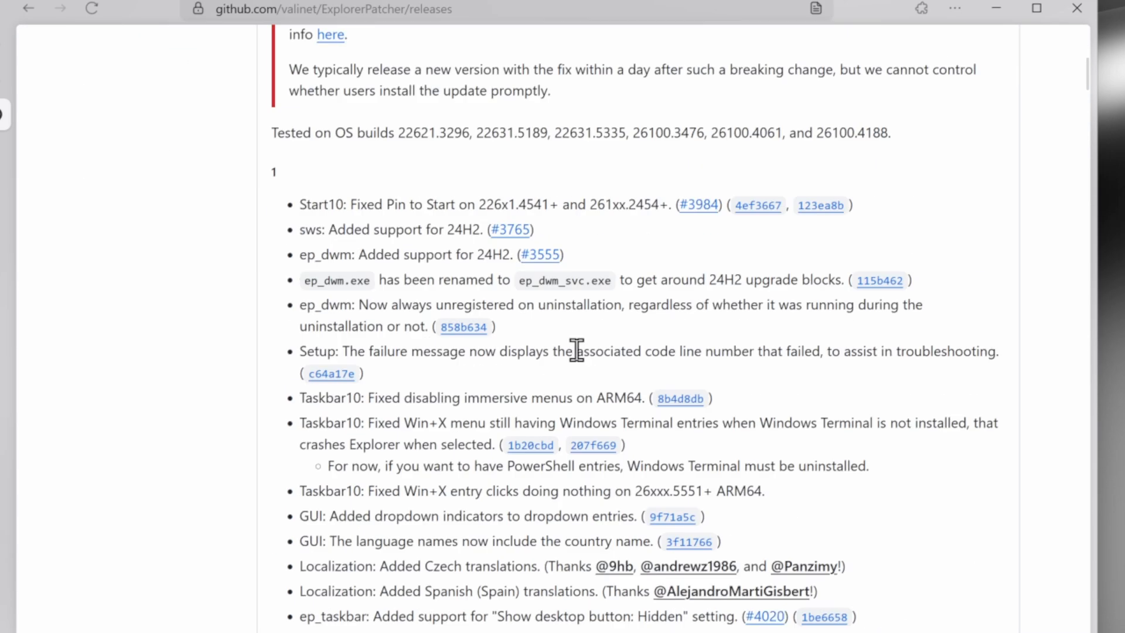
{"action": "scroll", "coordinate": [567, 335], "scroll_direction": "down", "scroll_amount": 3}
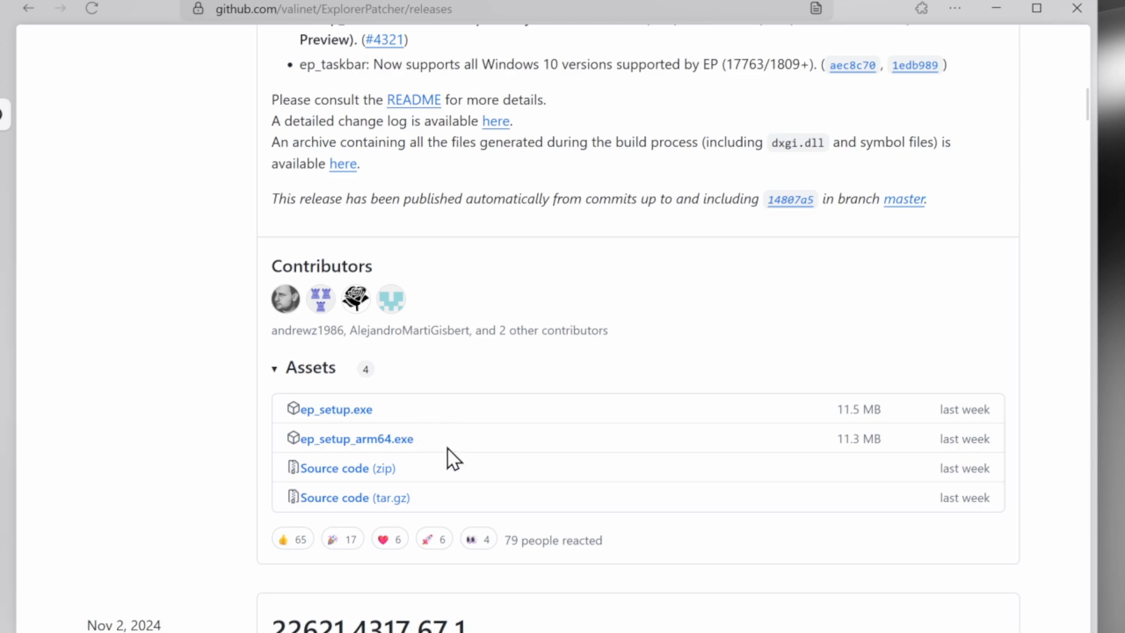
{"action": "left_click", "coordinate": [403, 441]}
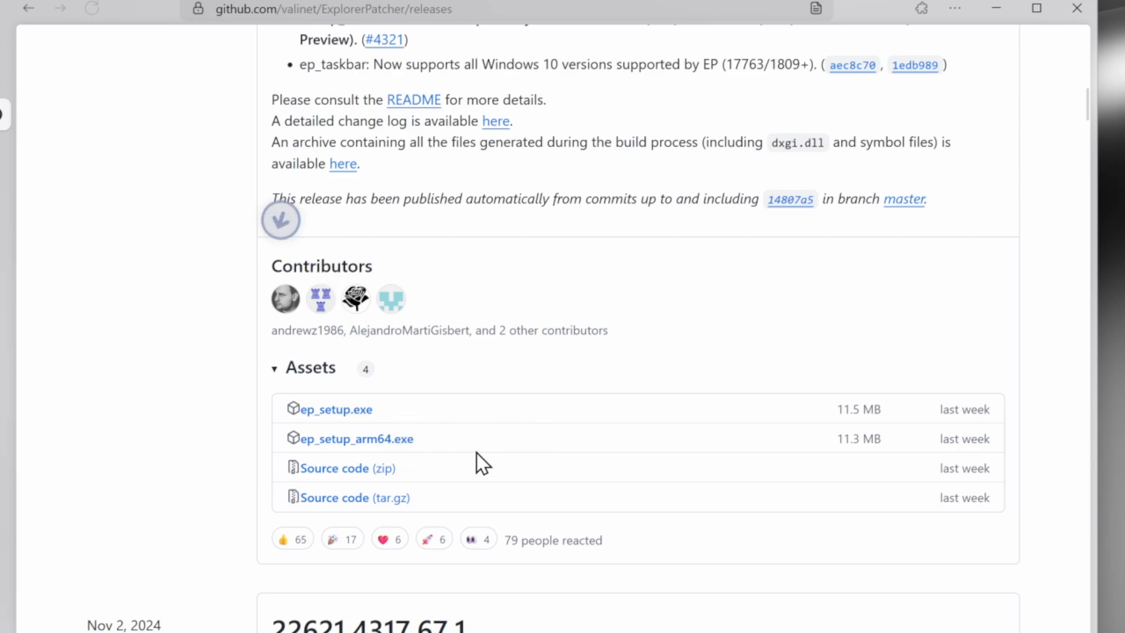
- Try to launch the downloaded ep_setup_arm64(1).exe from the browser's downloads list and dismiss the SmartScreen warning without running it
{"action": "key", "text": "ctrl+j"}
{"action": "left_click_drag", "start_coordinate": [126, 0], "coordinate": [610, 58]}
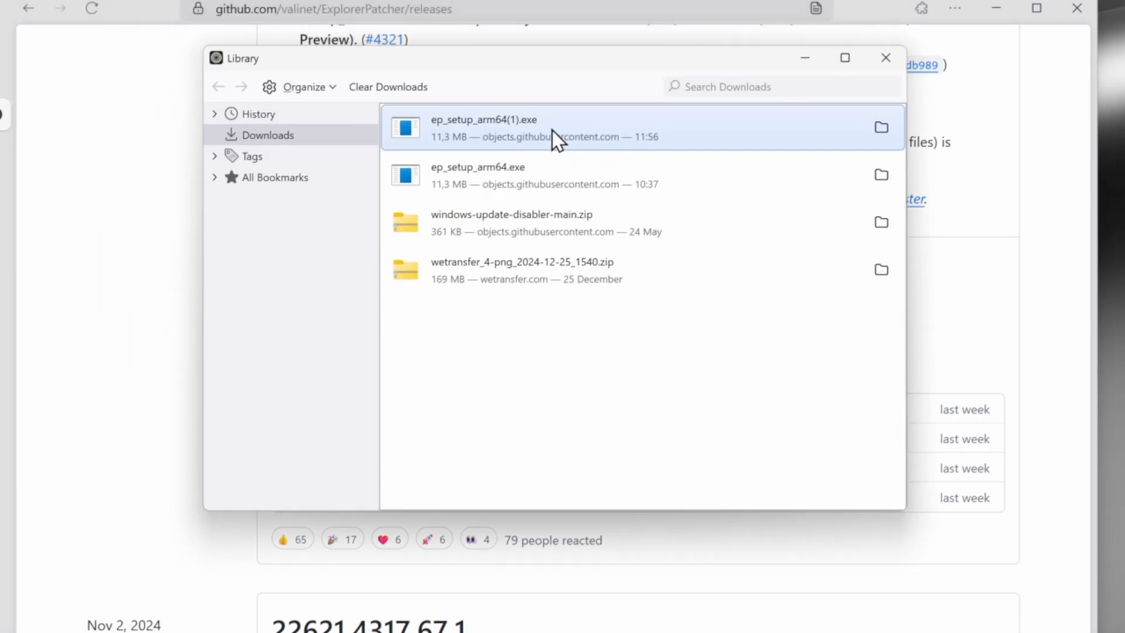
{"action": "key", "text": "ctrl+w"}
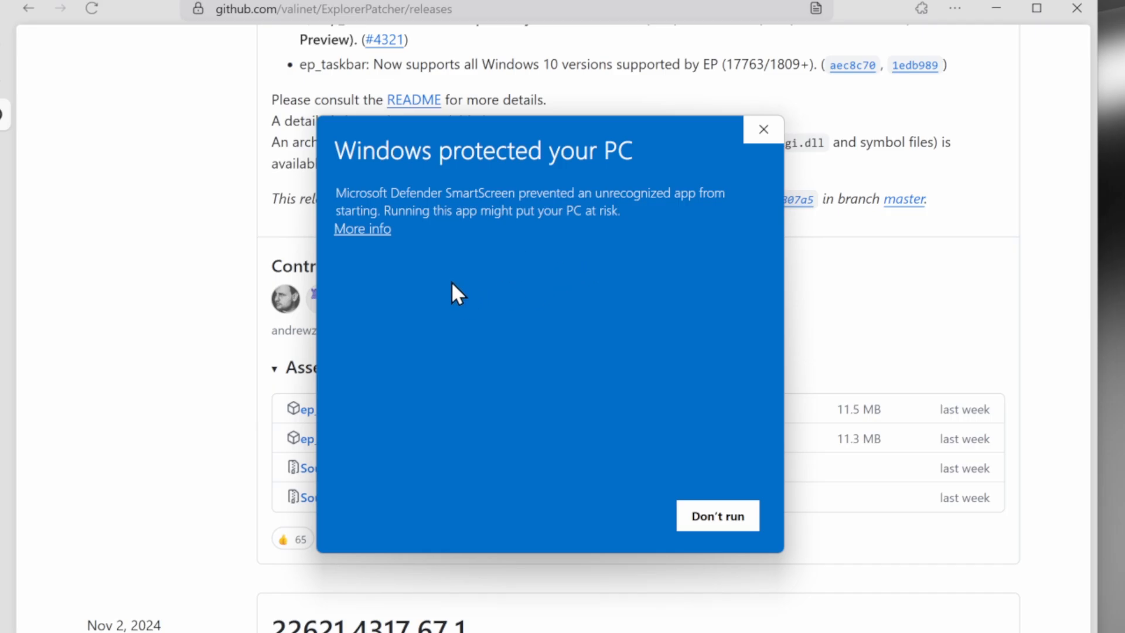
{"action": "left_click", "coordinate": [762, 130]}
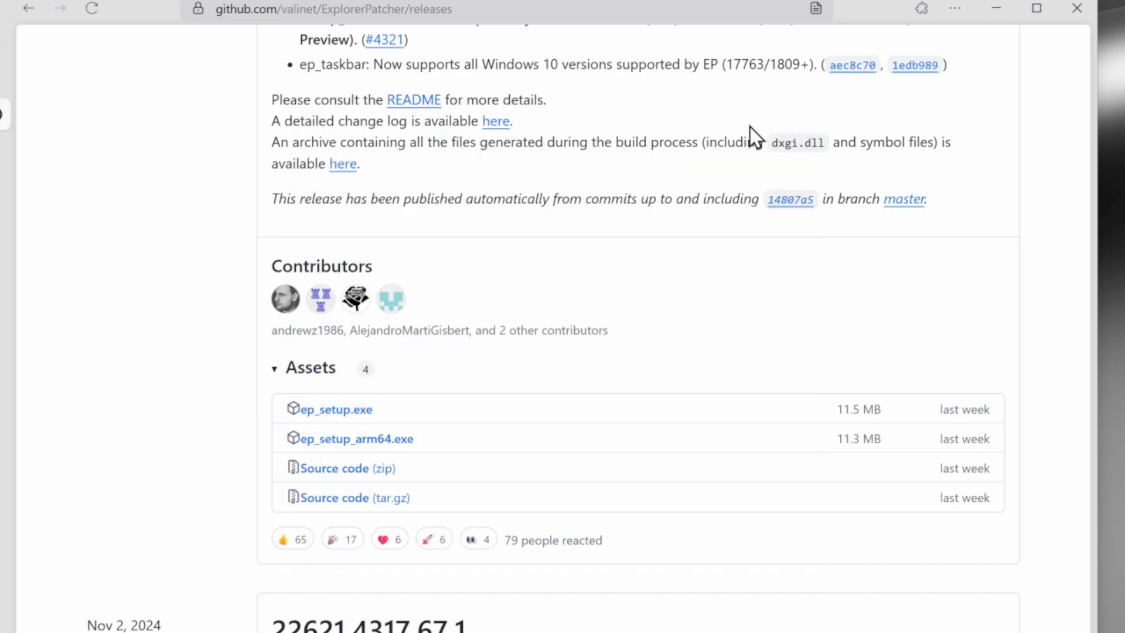
- Close the browser window and its downloads Library, and bring the auto-hidden taskbar into view
{"action": "left_click", "coordinate": [1062, 14]}
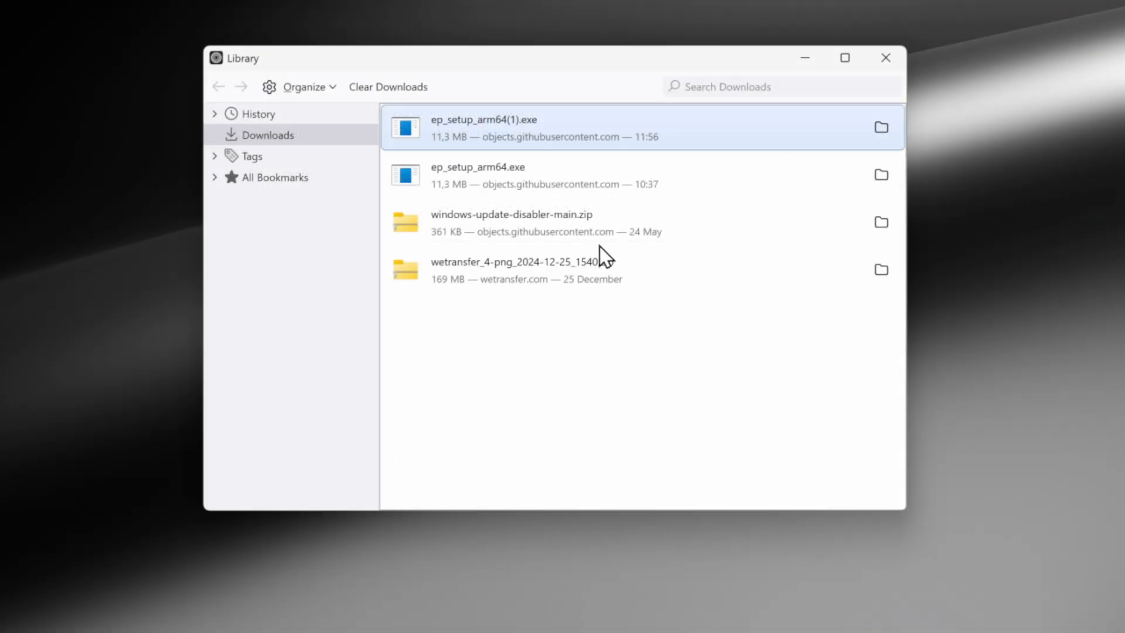
{"action": "left_click", "coordinate": [885, 58]}
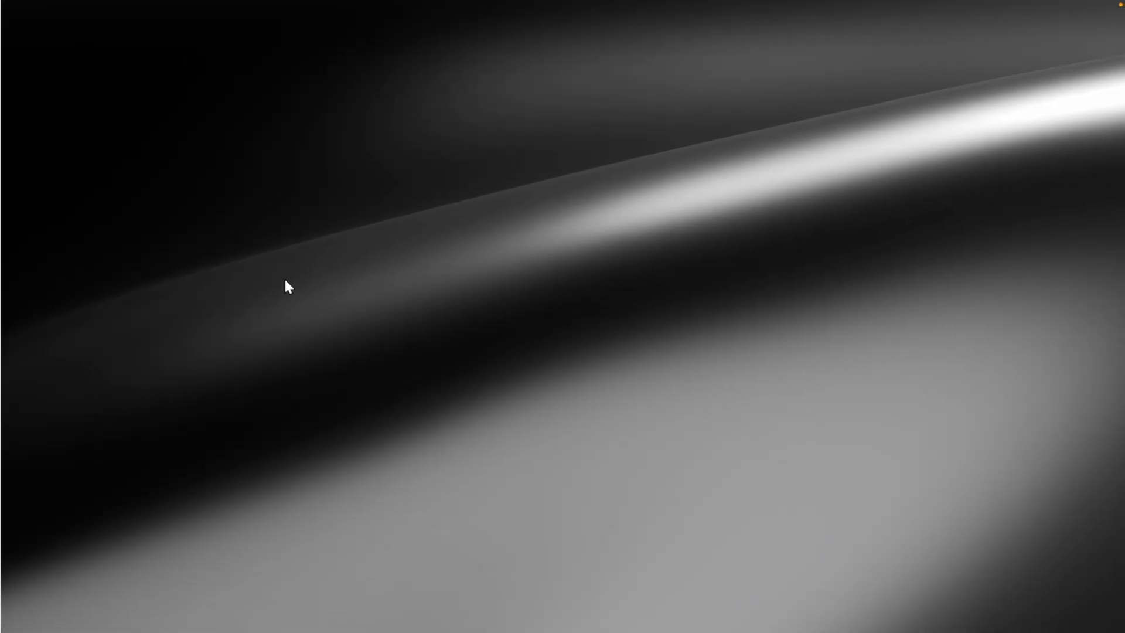
{"action": "mouse_move", "coordinate": [1, 280]}
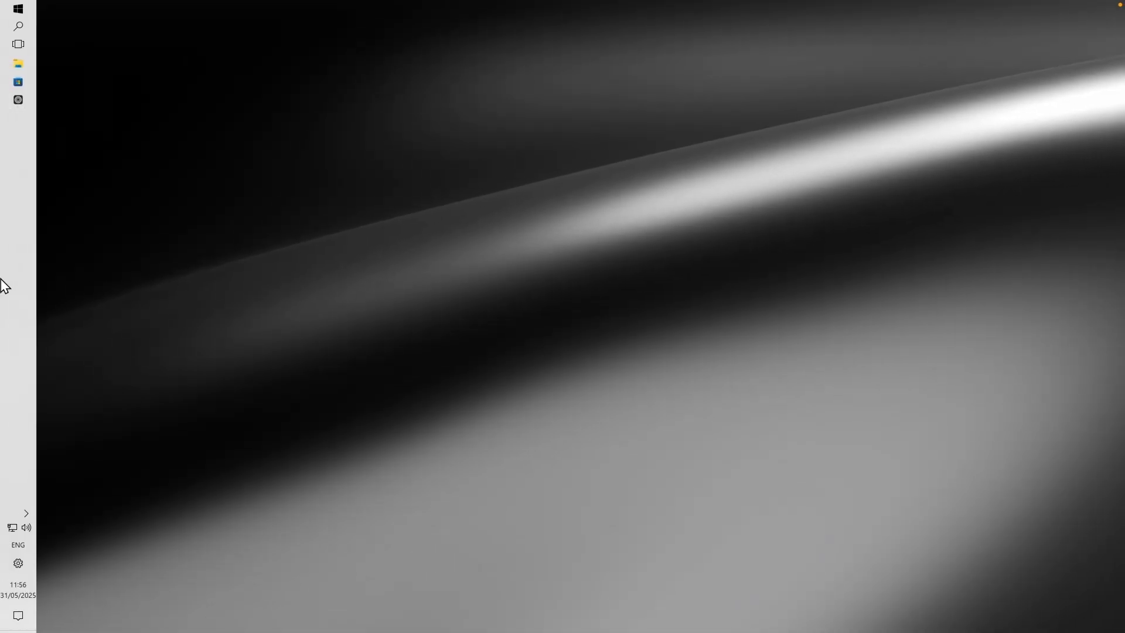